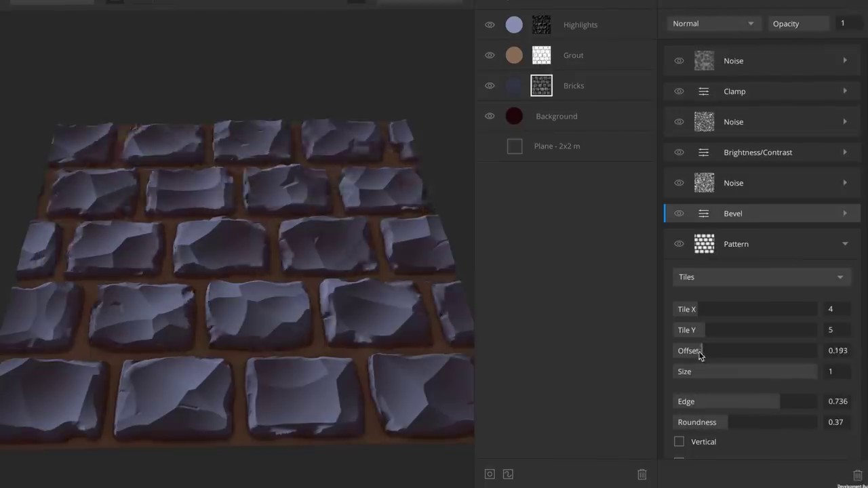
Download the Mixer 2018.2.4.0 free beta installer from the Quixel website.
{"action": "left_click_drag", "start_coordinate": [752, 419], "coordinate": [781, 418]}
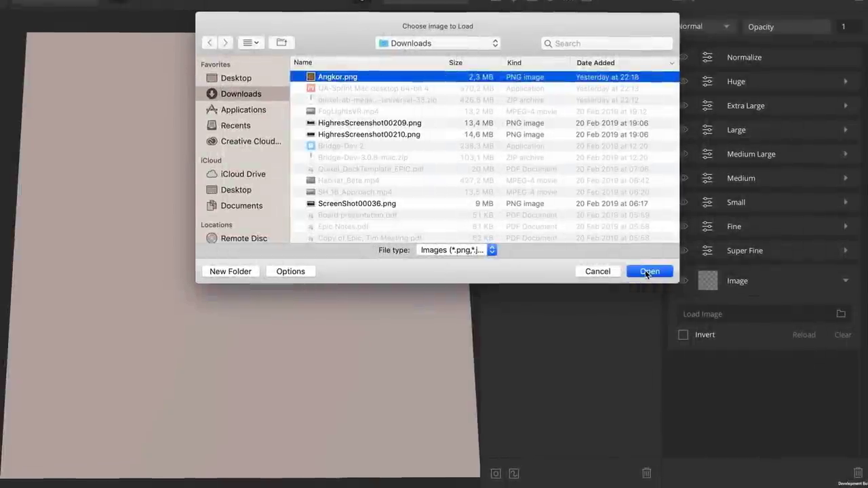
{"action": "left_click", "coordinate": [649, 271]}
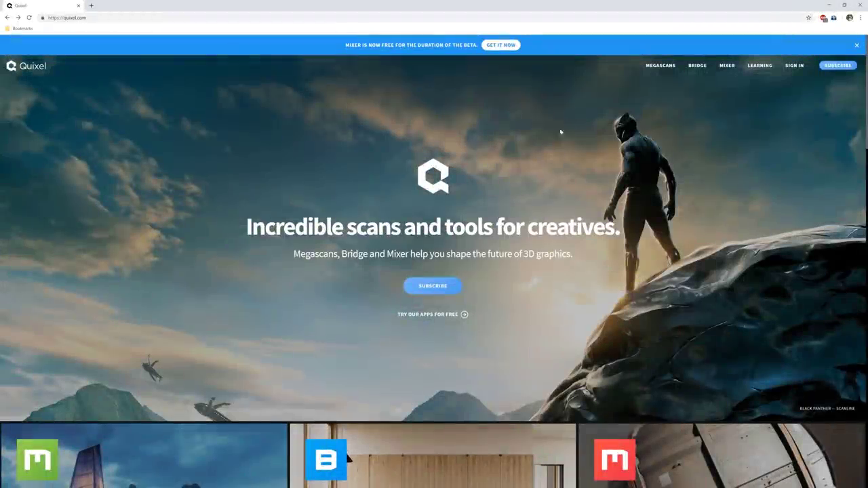
{"action": "left_click", "coordinate": [728, 66]}
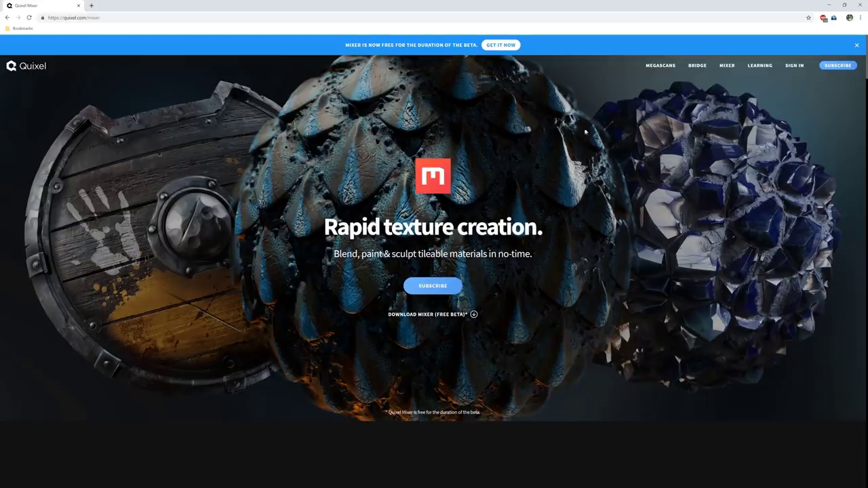
{"action": "left_click", "coordinate": [439, 315]}
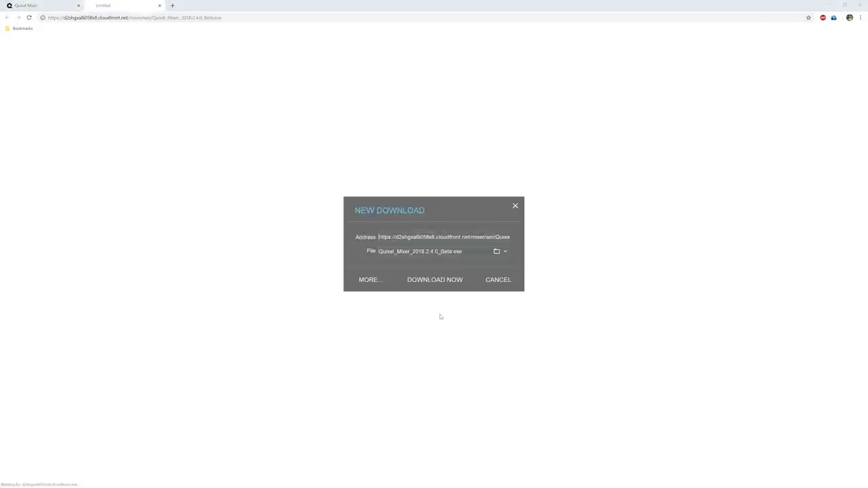
{"action": "left_click", "coordinate": [435, 279]}
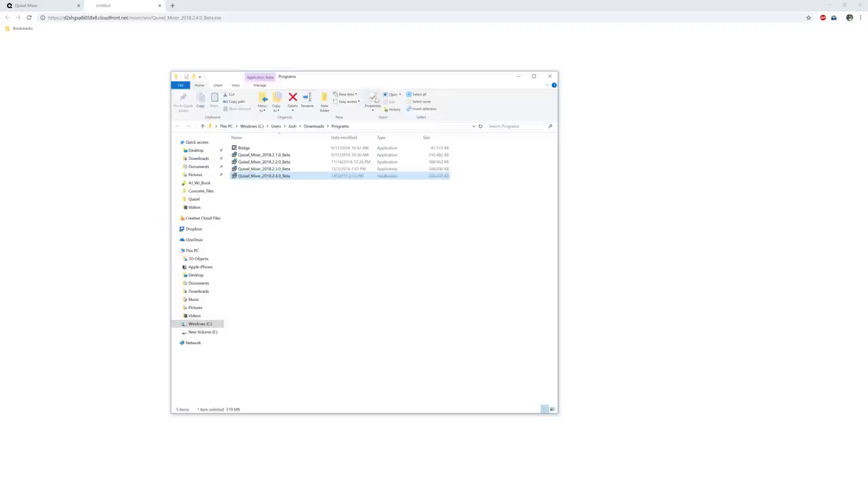
Run the newest Mixer installer and complete the installation through Next, Install and Finish.
{"action": "left_click", "coordinate": [323, 194]}
{"action": "left_click", "coordinate": [293, 178]}
{"action": "double_click", "coordinate": [294, 178]}
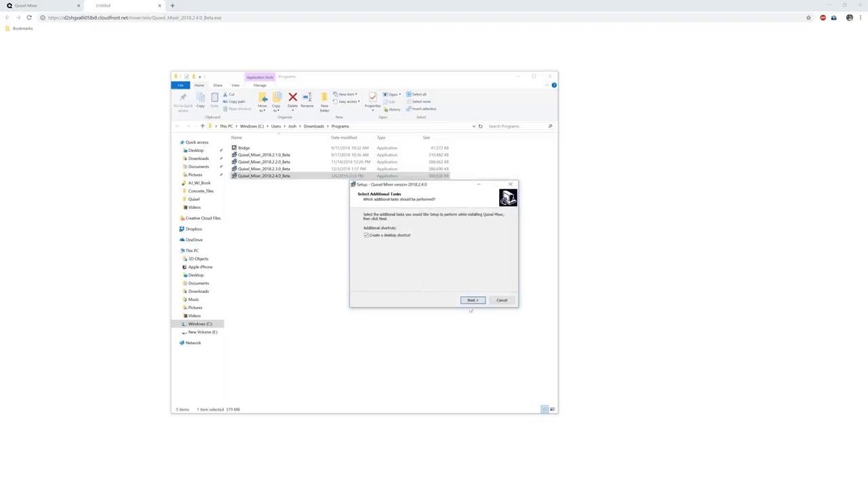
{"action": "left_click", "coordinate": [473, 299]}
{"action": "left_click", "coordinate": [472, 300]}
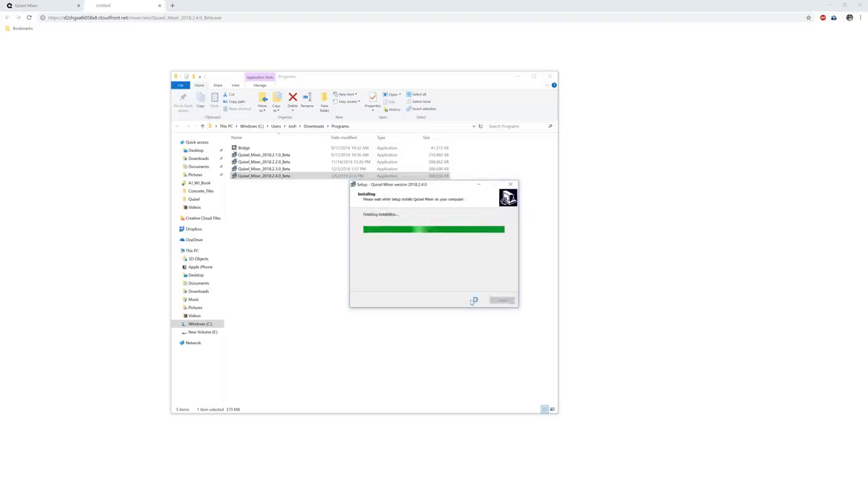
{"action": "left_click", "coordinate": [472, 301]}
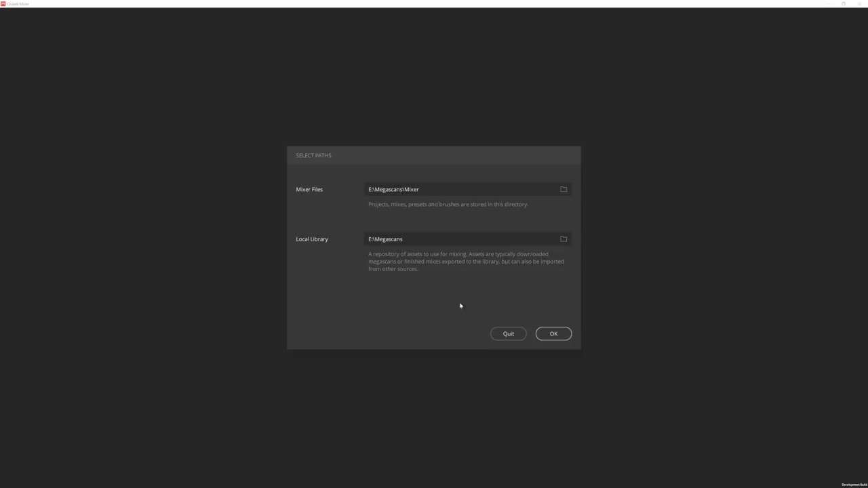
Create a new Untitled mix at 2048 px using the Specular workflow.
{"action": "left_click", "coordinate": [507, 139]}
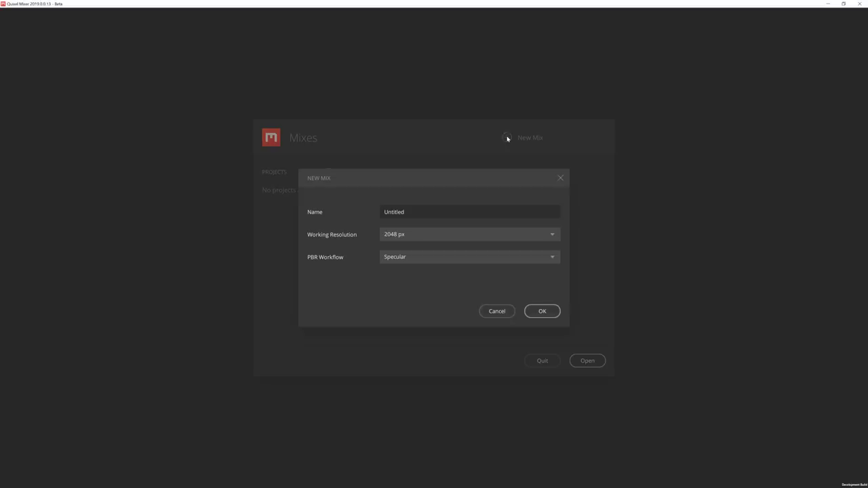
{"action": "left_click", "coordinate": [488, 236]}
{"action": "left_click", "coordinate": [488, 237]}
{"action": "left_click", "coordinate": [484, 256]}
{"action": "left_click", "coordinate": [484, 256]}
{"action": "left_click", "coordinate": [540, 311]}
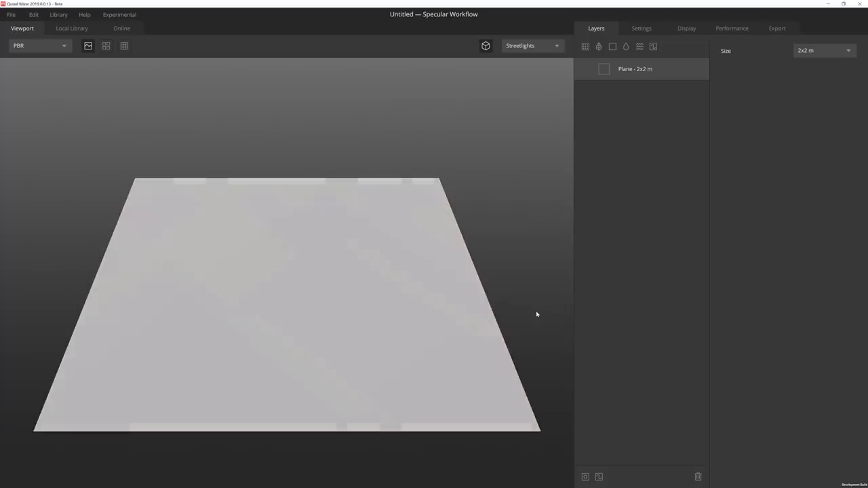
Review the File and Edit menus and the User Interface, System Info and Viewport preferences.
{"action": "left_click", "coordinate": [7, 15]}
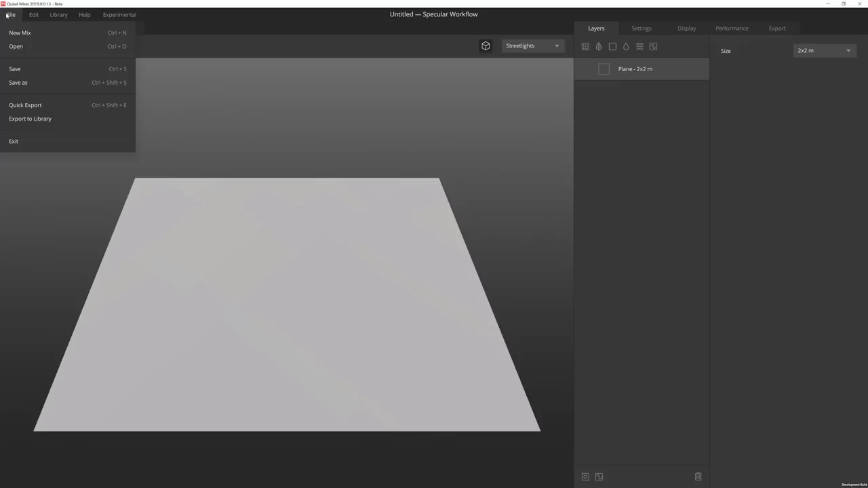
{"action": "left_click", "coordinate": [38, 15]}
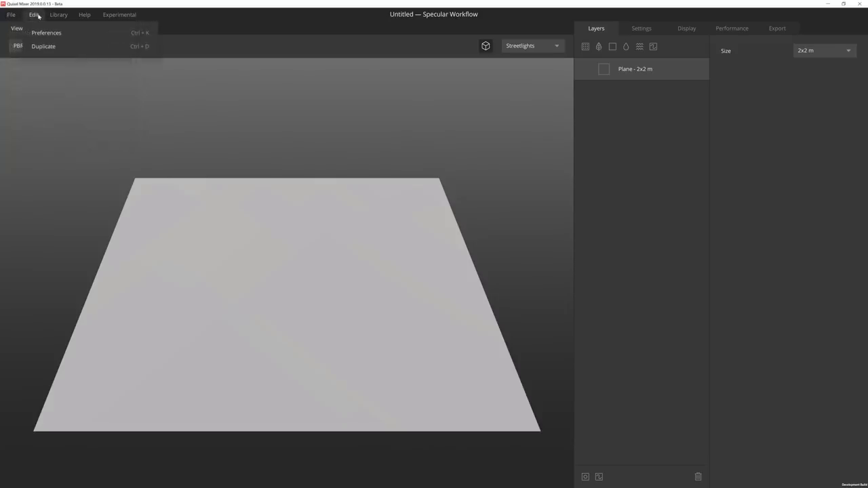
{"action": "left_click", "coordinate": [44, 32]}
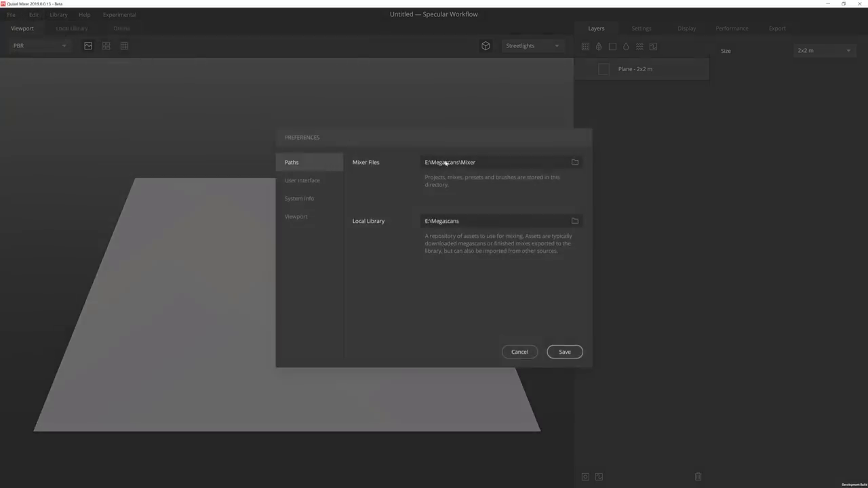
{"action": "left_click", "coordinate": [317, 180]}
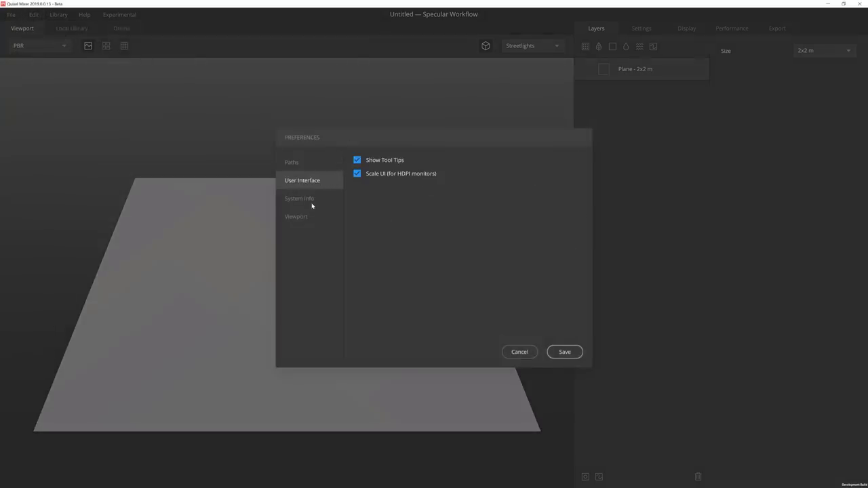
{"action": "left_click", "coordinate": [312, 199]}
{"action": "left_click", "coordinate": [309, 217]}
Look over the Library, Help and Experimental menus, with the viewport lit by Studio.
{"action": "left_click", "coordinate": [58, 15]}
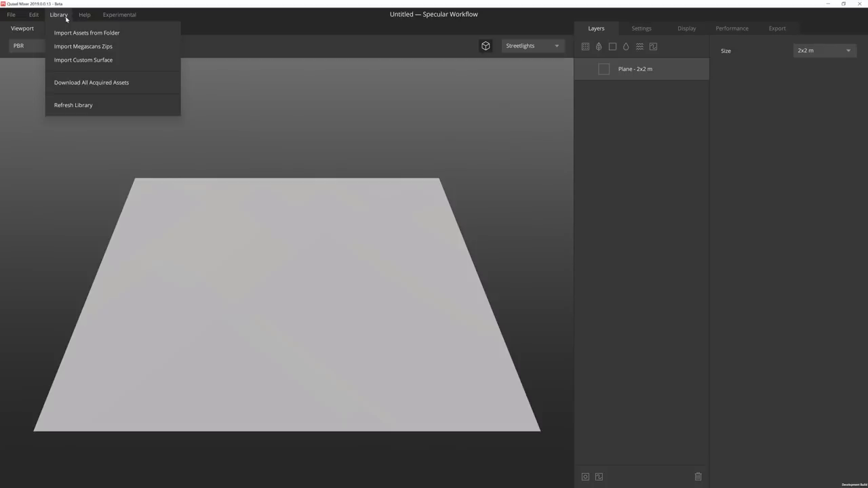
{"action": "mouse_move", "coordinate": [87, 17]}
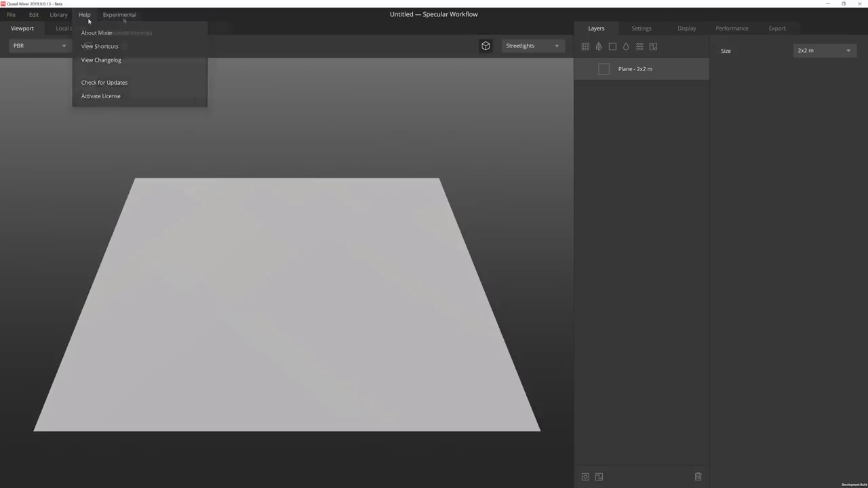
{"action": "mouse_move", "coordinate": [123, 19]}
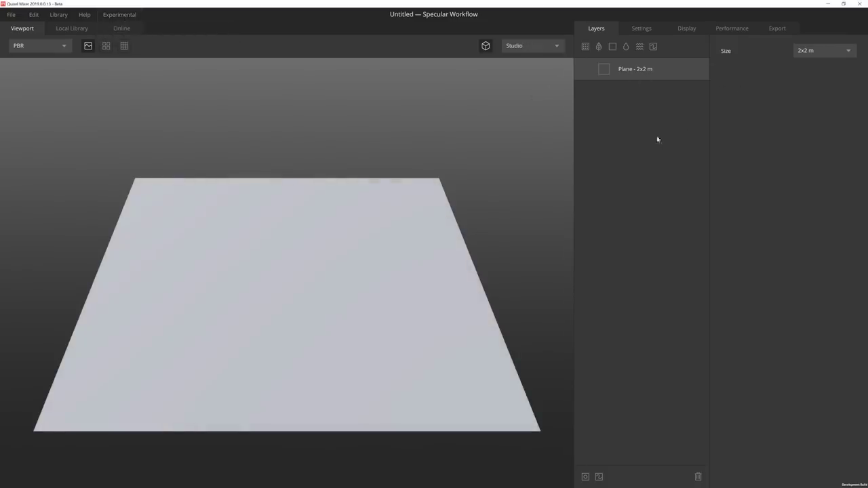
Add a Solid layer and keep the mix at 2048 px in Settings.
{"action": "left_click", "coordinate": [613, 47]}
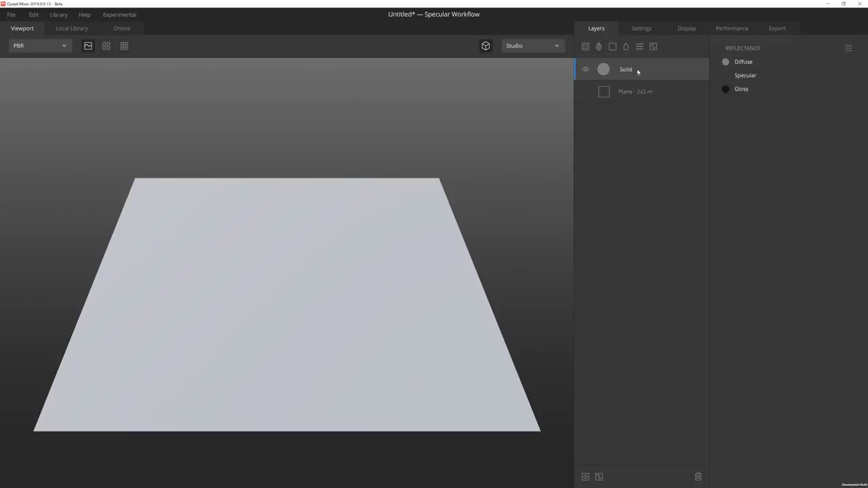
{"action": "left_click", "coordinate": [644, 29]}
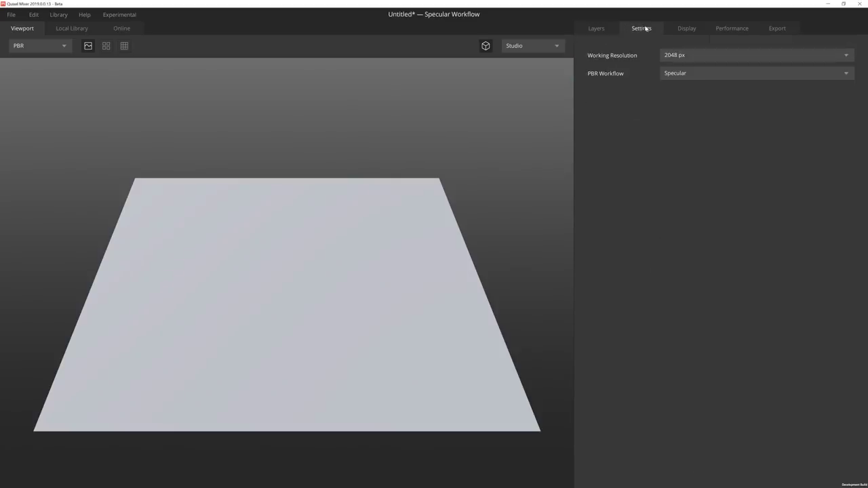
{"action": "left_click", "coordinate": [716, 76]}
{"action": "left_click", "coordinate": [712, 57]}
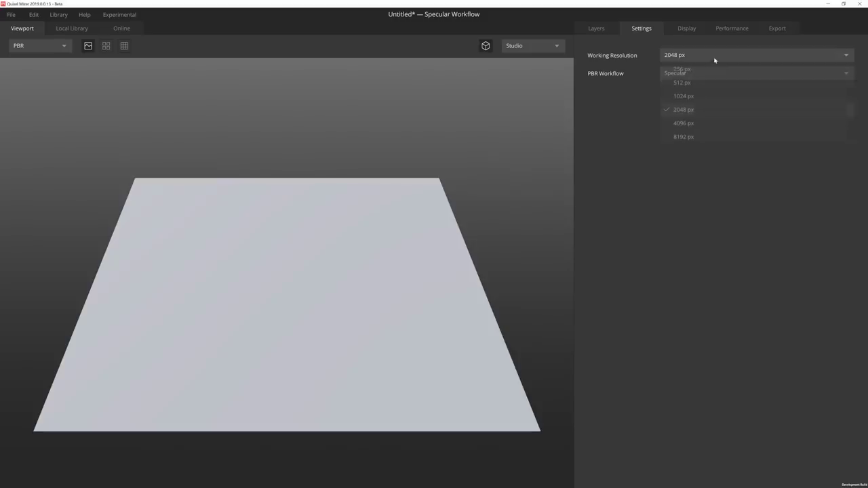
{"action": "left_click", "coordinate": [677, 110]}
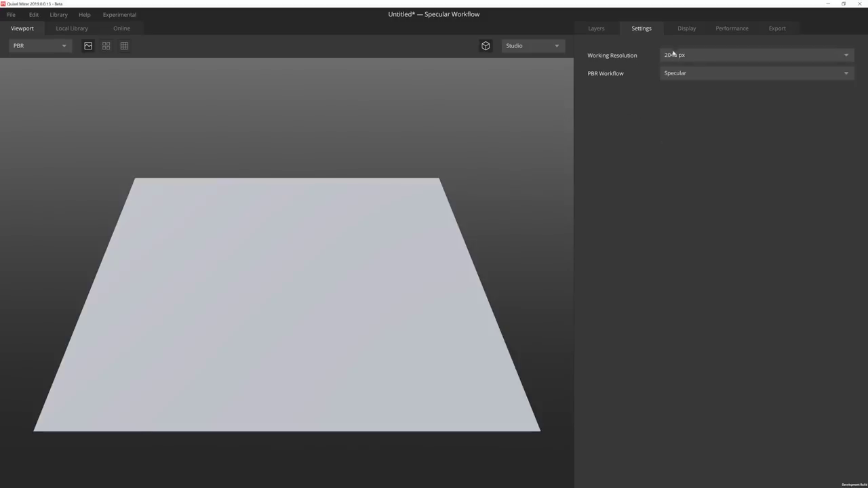
Show the environment as viewport background, use Indoors lighting and keep tessellation at 10.
{"action": "left_click", "coordinate": [682, 32]}
{"action": "left_click", "coordinate": [696, 56]}
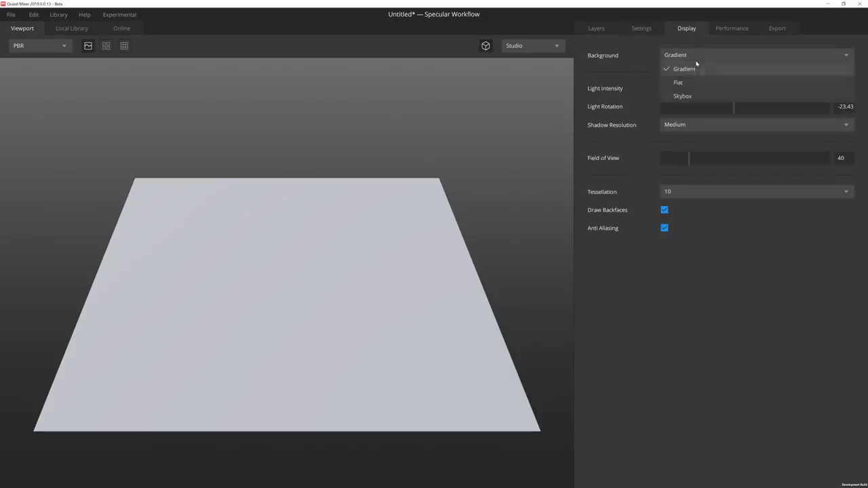
{"action": "left_click", "coordinate": [695, 79]}
{"action": "left_click", "coordinate": [694, 55]}
{"action": "left_click", "coordinate": [688, 95]}
{"action": "left_click", "coordinate": [545, 48]}
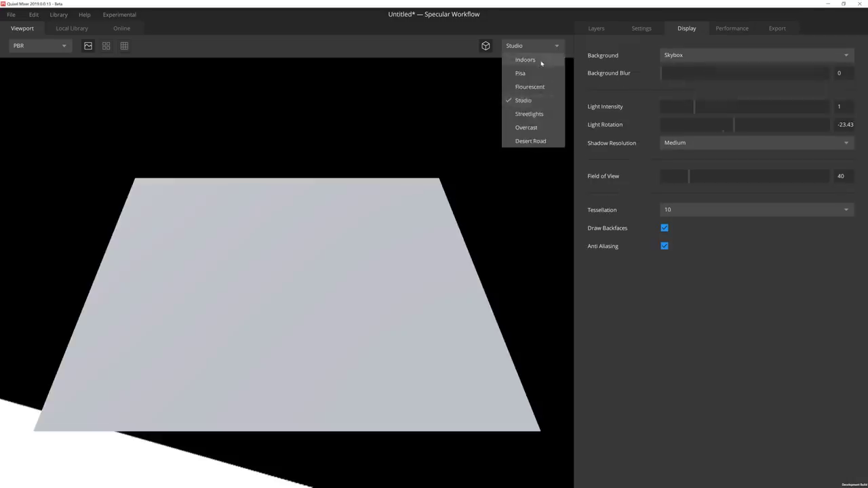
{"action": "left_click", "coordinate": [542, 60]}
{"action": "left_click", "coordinate": [539, 47]}
{"action": "left_click", "coordinate": [544, 71]}
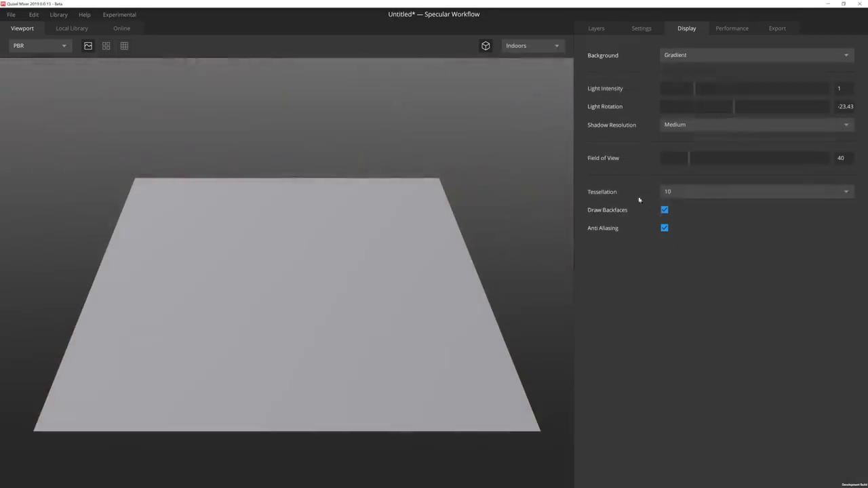
{"action": "left_click", "coordinate": [671, 192]}
{"action": "left_click", "coordinate": [697, 192]}
Keep the frame rate at 60 FPS and review the Export maps list.
{"action": "left_click", "coordinate": [727, 29]}
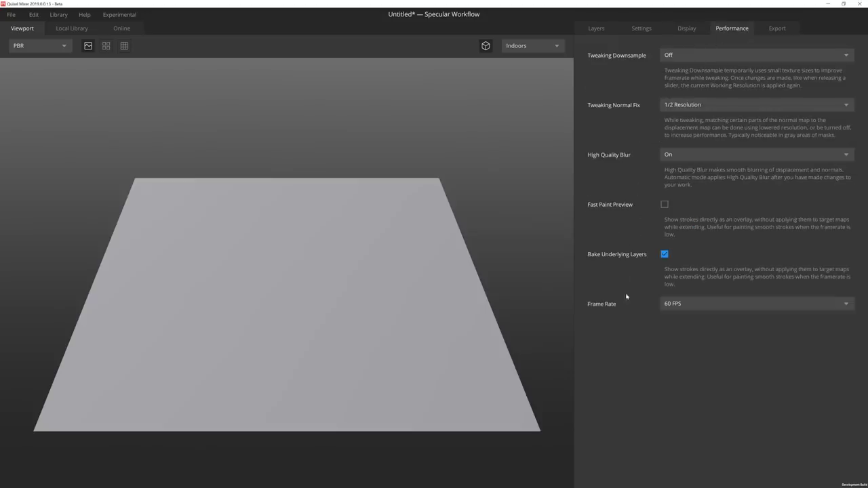
{"action": "left_click", "coordinate": [667, 305]}
{"action": "left_click", "coordinate": [668, 305]}
{"action": "left_click", "coordinate": [777, 30]}
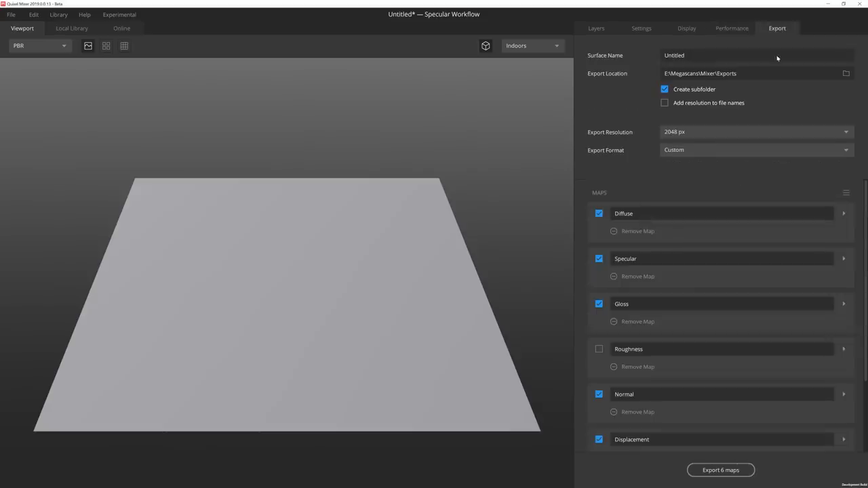
{"action": "scroll", "coordinate": [647, 261], "scroll_direction": "down", "scroll_amount": 3}
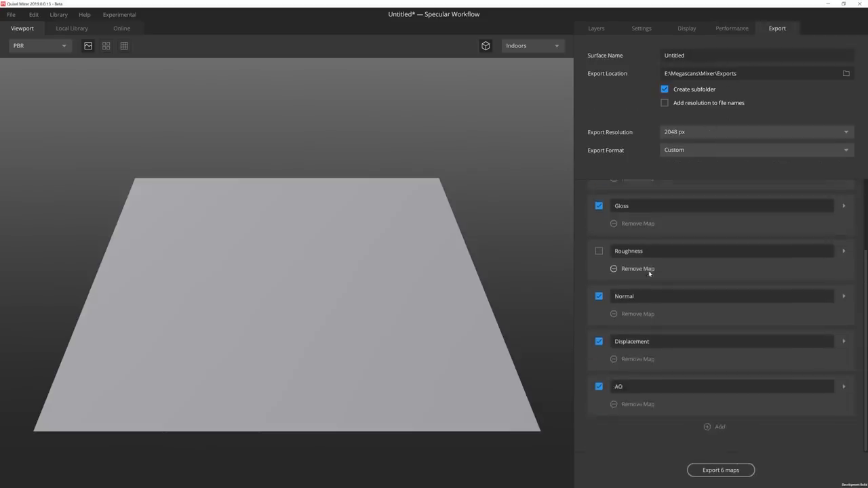
{"action": "scroll", "coordinate": [651, 271], "scroll_direction": "up", "scroll_amount": 3}
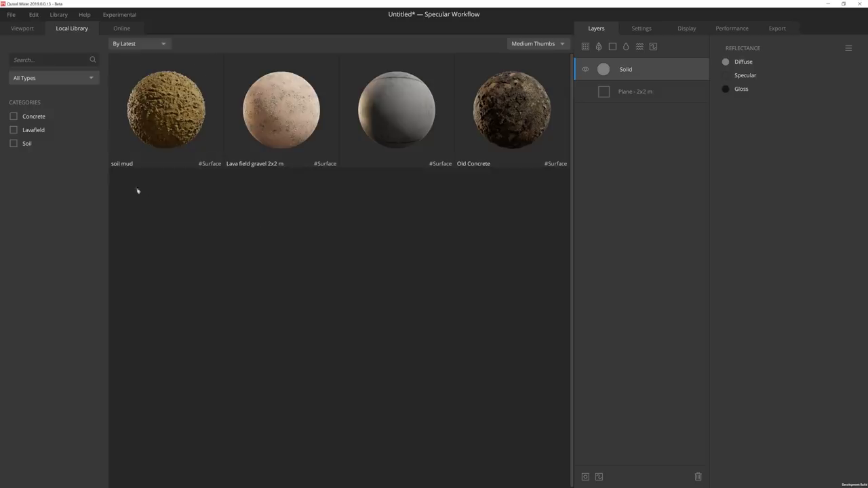
Sign in to the online Megascans library with the account e-mail and password.
{"action": "left_click", "coordinate": [117, 28]}
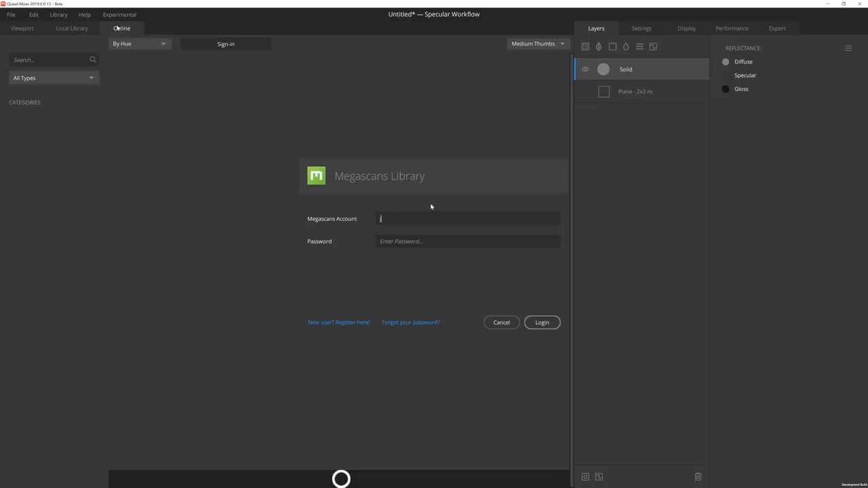
{"action": "key", "text": "Tab"}
{"action": "type", "text": "*************"}
{"action": "left_click", "coordinate": [548, 328]}
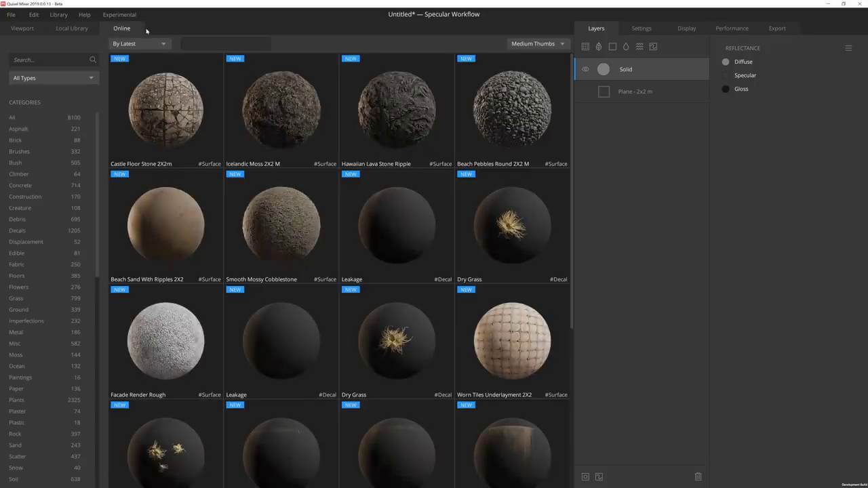
Download Castle Floor Stone 2X2m with 4096 JPEG settings and return to the Local Library.
{"action": "left_click", "coordinate": [177, 113]}
{"action": "left_click", "coordinate": [425, 376]}
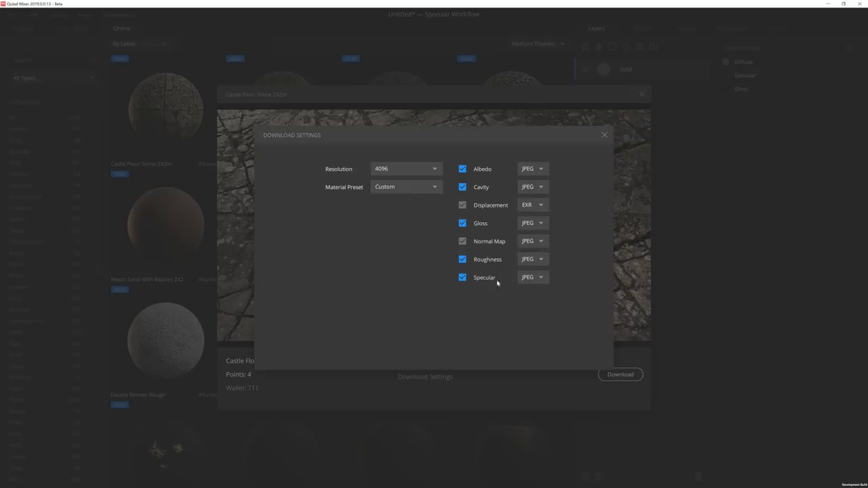
{"action": "left_click", "coordinate": [606, 137]}
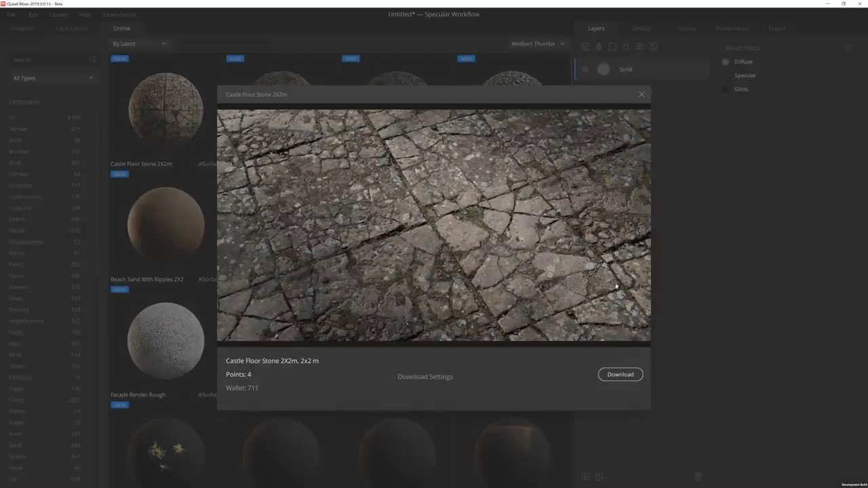
{"action": "left_click", "coordinate": [613, 377]}
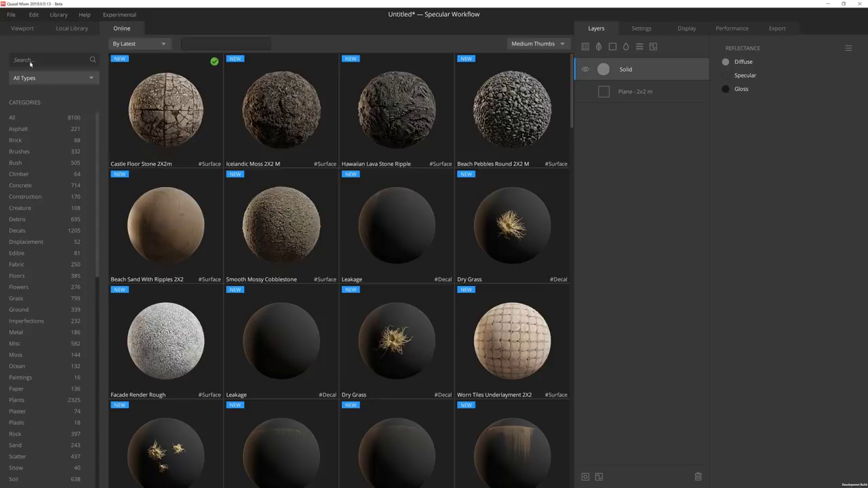
{"action": "left_click", "coordinate": [76, 29]}
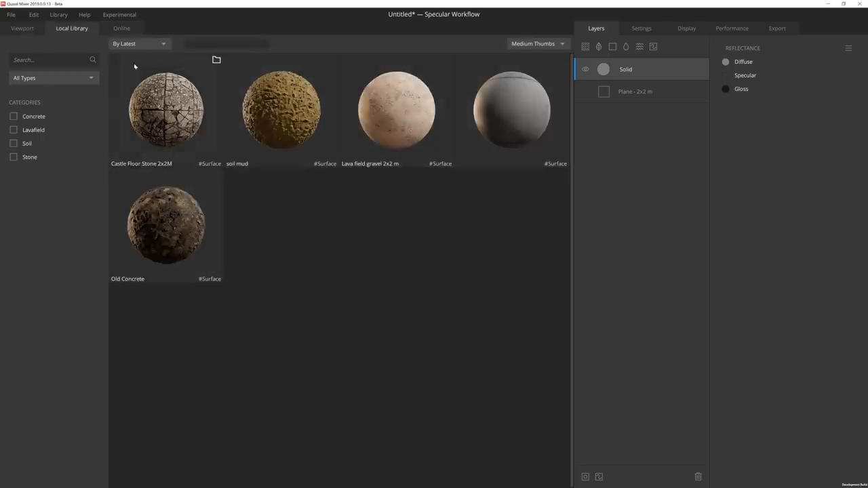
Add Castle Floor Stone as a layer blended at 0.497 and check the displacement preview.
{"action": "left_click", "coordinate": [161, 107]}
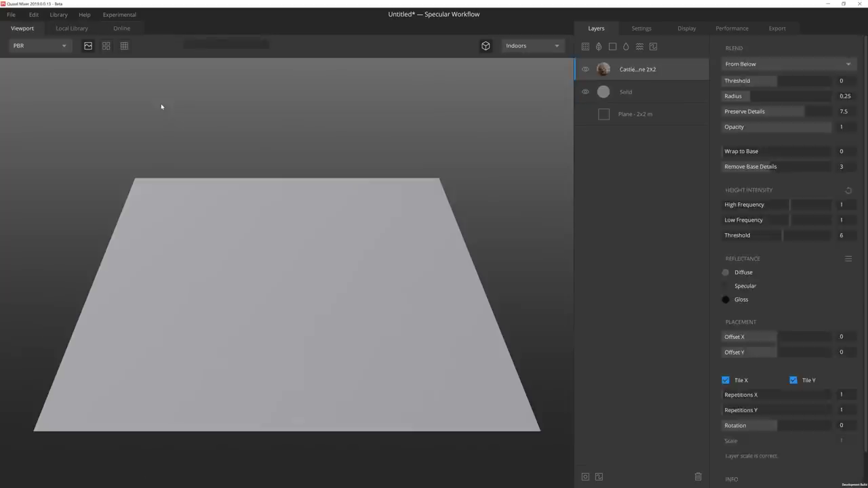
{"action": "left_click_drag", "start_coordinate": [781, 83], "coordinate": [790, 81]}
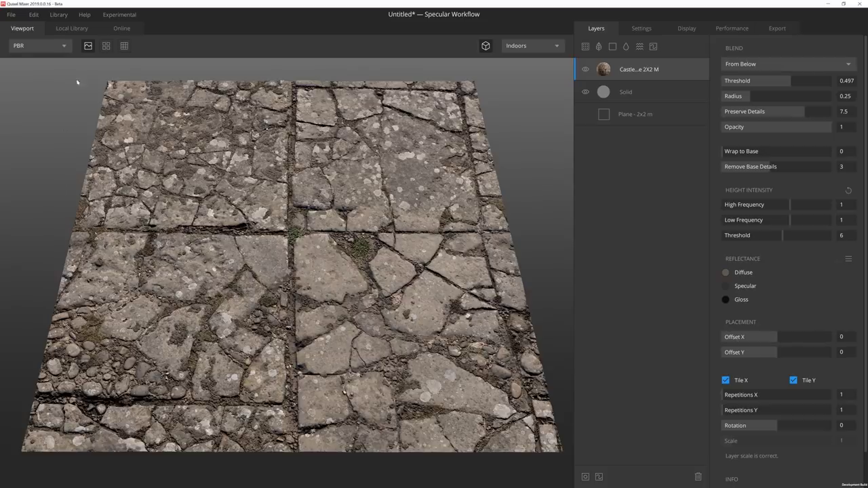
{"action": "left_click", "coordinate": [88, 46]}
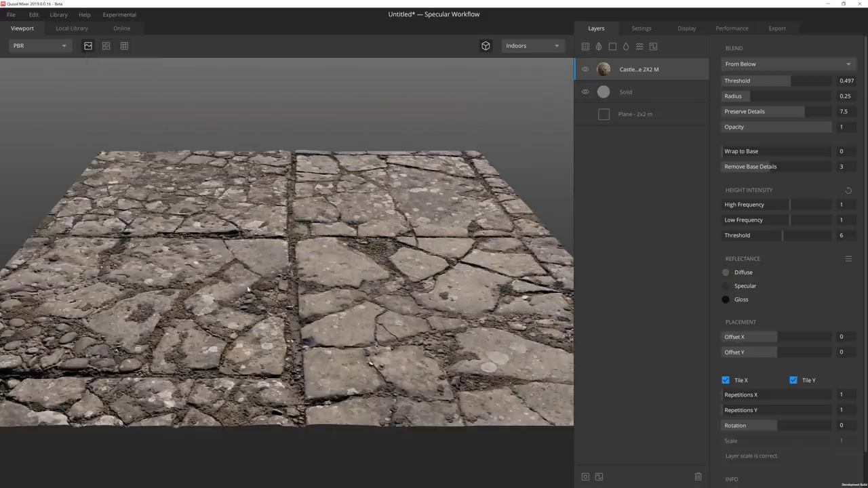
{"action": "left_click", "coordinate": [91, 47]}
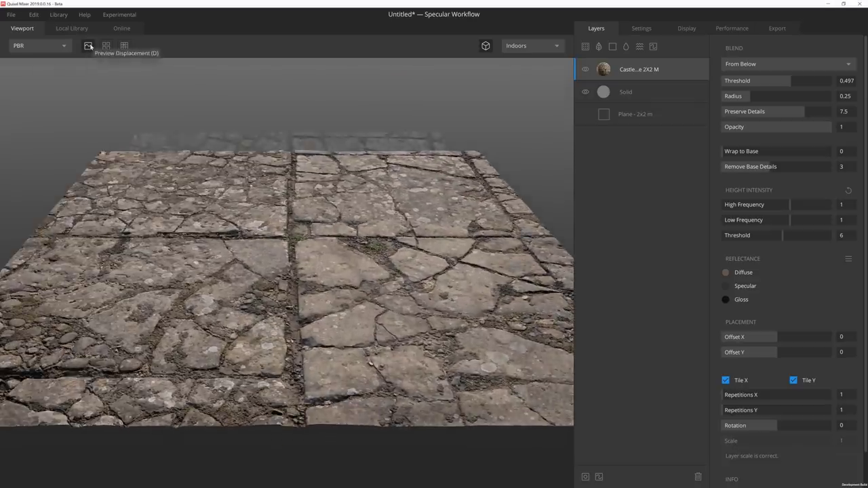
Preview the stone's tiling, then show a grid beneath the plane.
{"action": "left_click", "coordinate": [106, 47]}
{"action": "left_click_drag", "start_coordinate": [320, 331], "coordinate": [326, 272]}
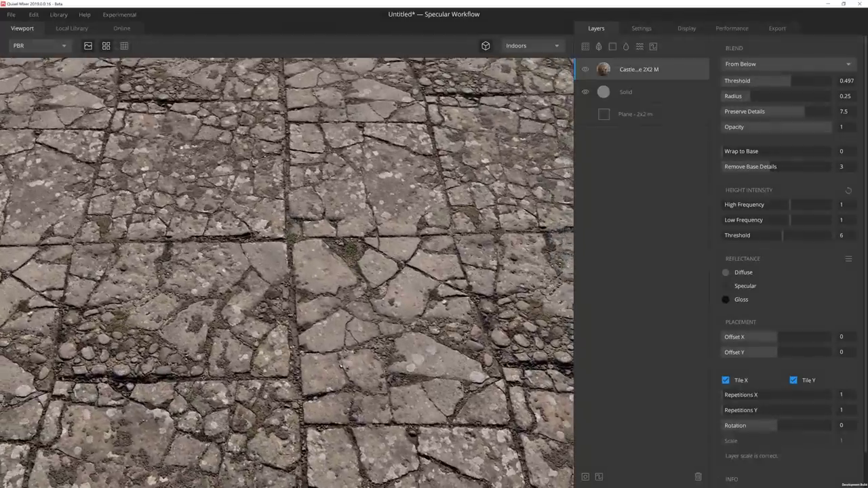
{"action": "left_click", "coordinate": [107, 46]}
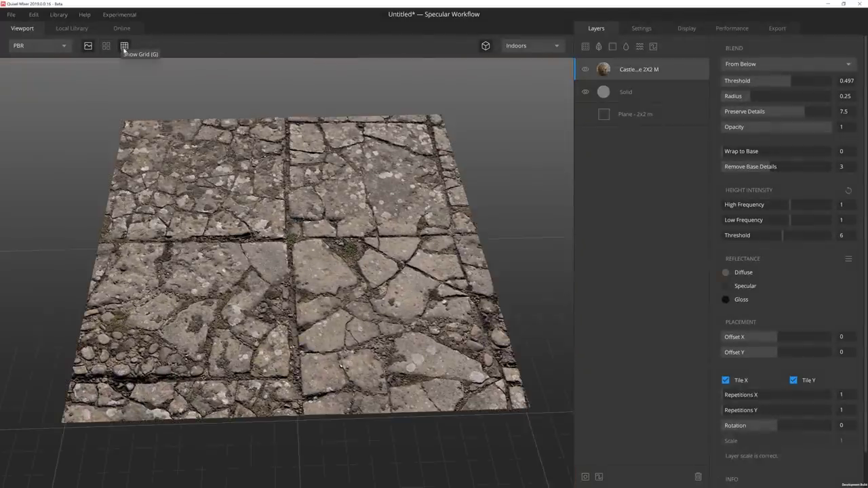
{"action": "left_click", "coordinate": [123, 46]}
{"action": "mouse_move", "coordinate": [170, 95]}
{"action": "left_mouse_down"}
{"action": "mouse_move", "coordinate": [209, 123]}
{"action": "mouse_move", "coordinate": [188, 128]}
{"action": "mouse_move", "coordinate": [160, 83]}
{"action": "left_mouse_up"}
{"action": "left_click", "coordinate": [124, 45]}
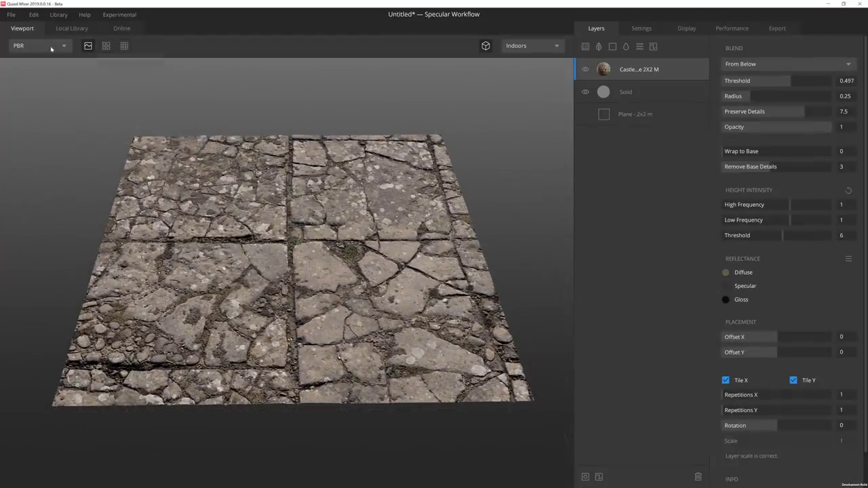
{"action": "left_click", "coordinate": [51, 46]}
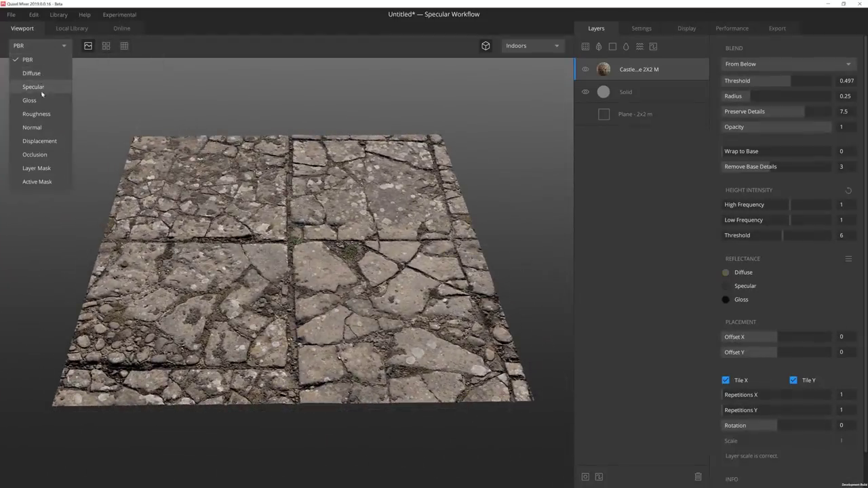
{"action": "left_click", "coordinate": [40, 72]}
{"action": "left_click", "coordinate": [43, 48]}
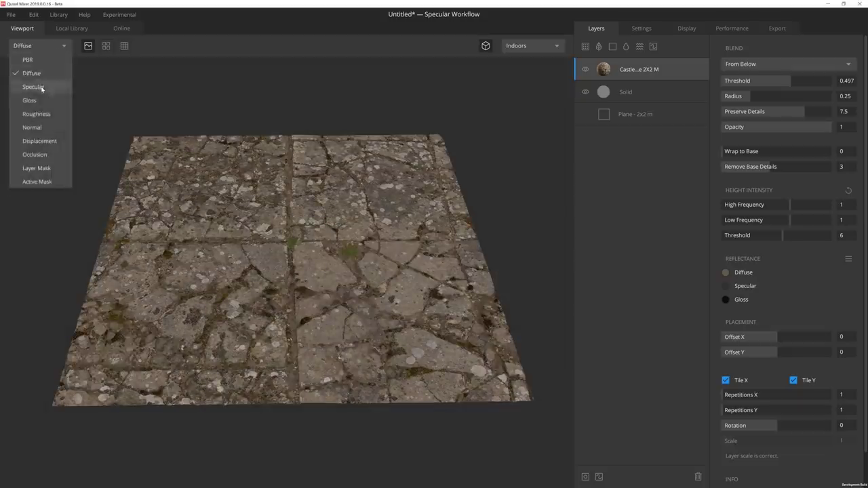
{"action": "left_click", "coordinate": [34, 86]}
{"action": "left_click", "coordinate": [43, 48]}
{"action": "left_click", "coordinate": [42, 100]}
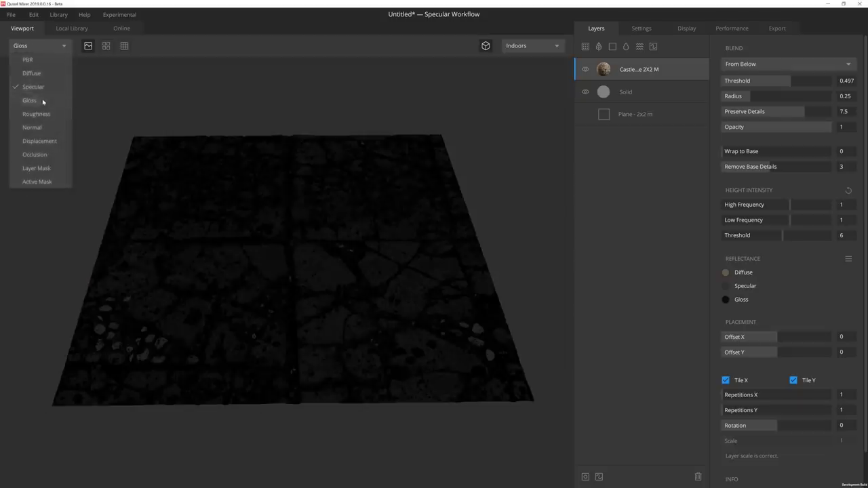
{"action": "left_click", "coordinate": [49, 48]}
{"action": "left_click", "coordinate": [39, 60]}
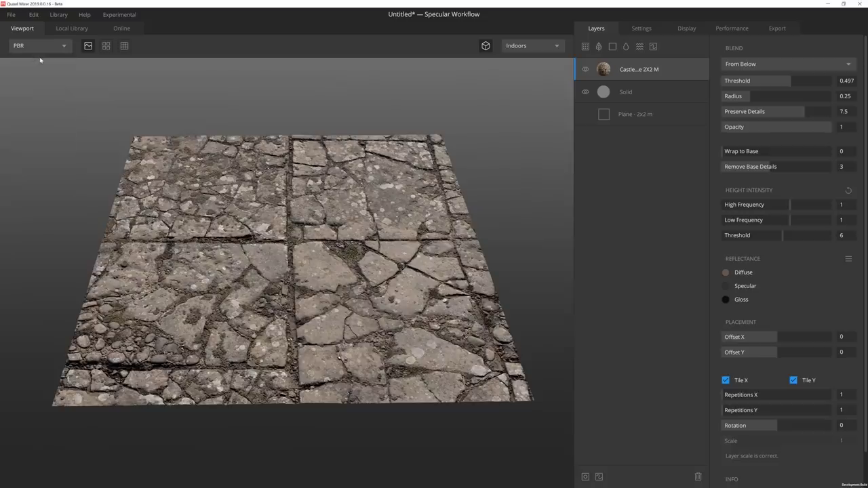
{"action": "key", "text": "Down"}
{"action": "key", "text": "Down"}
{"action": "key", "text": "Down"}
{"action": "key", "text": "Down"}
{"action": "key", "text": "Down"}
{"action": "key", "text": "Down"}
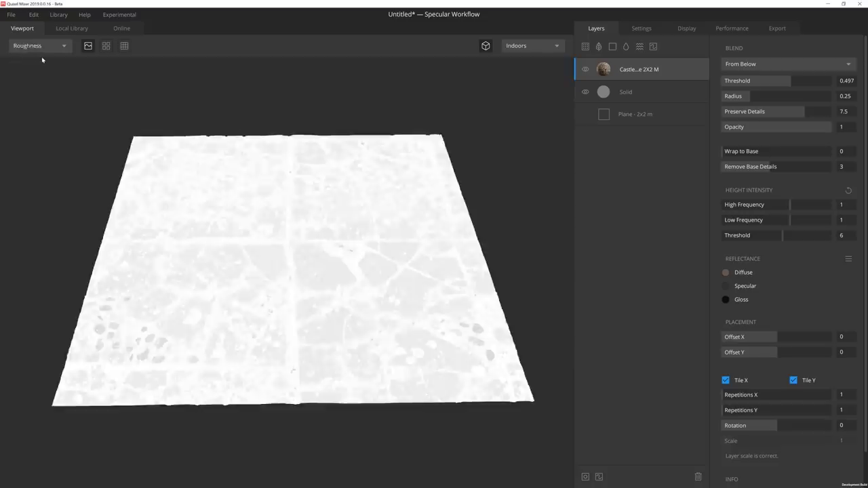
{"action": "key", "text": "Down"}
{"action": "key", "text": "Down"}
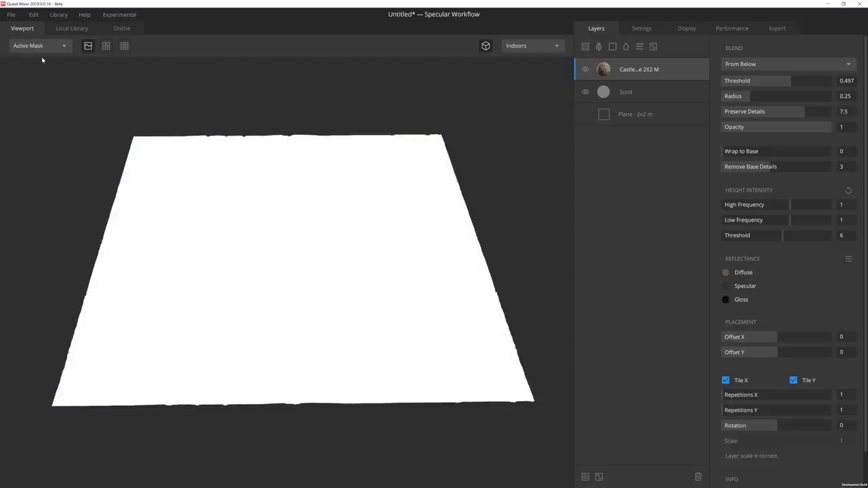
{"action": "key", "text": "Down"}
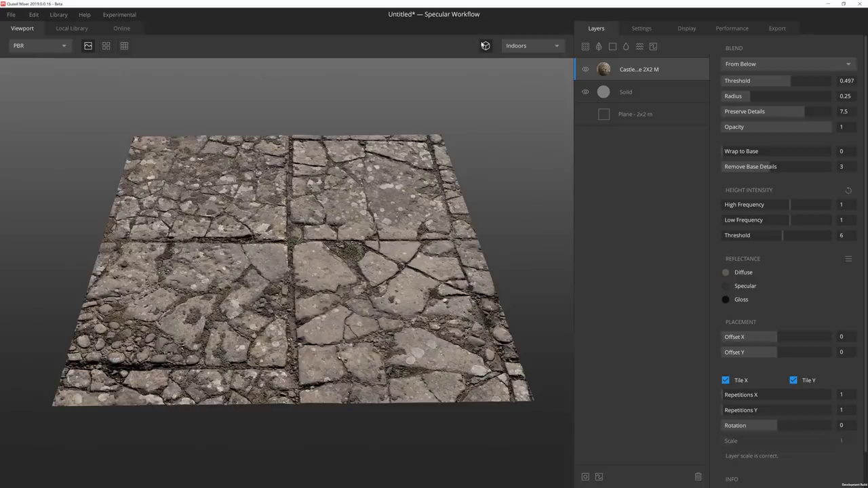
Try the orthographic camera and back, then light the scene with the Pisa environment.
{"action": "left_click", "coordinate": [484, 45]}
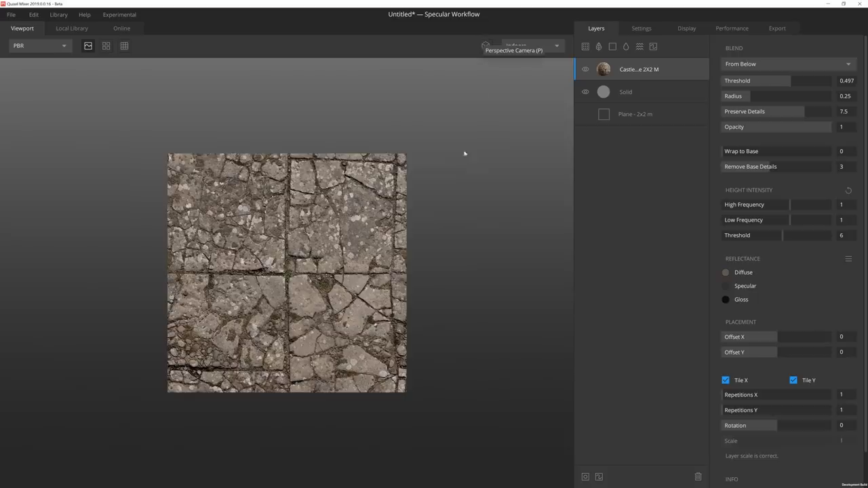
{"action": "left_click_drag", "start_coordinate": [430, 266], "coordinate": [412, 234]}
{"action": "left_click", "coordinate": [485, 46]}
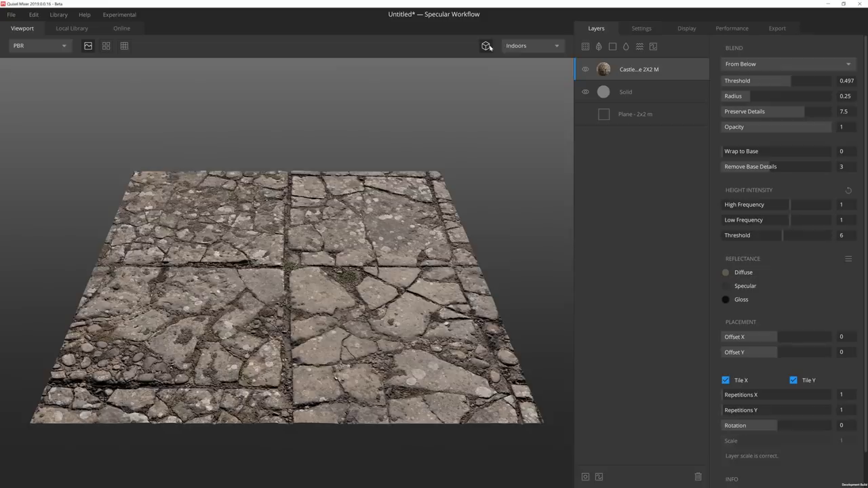
{"action": "left_click", "coordinate": [545, 46]}
{"action": "left_click", "coordinate": [532, 70]}
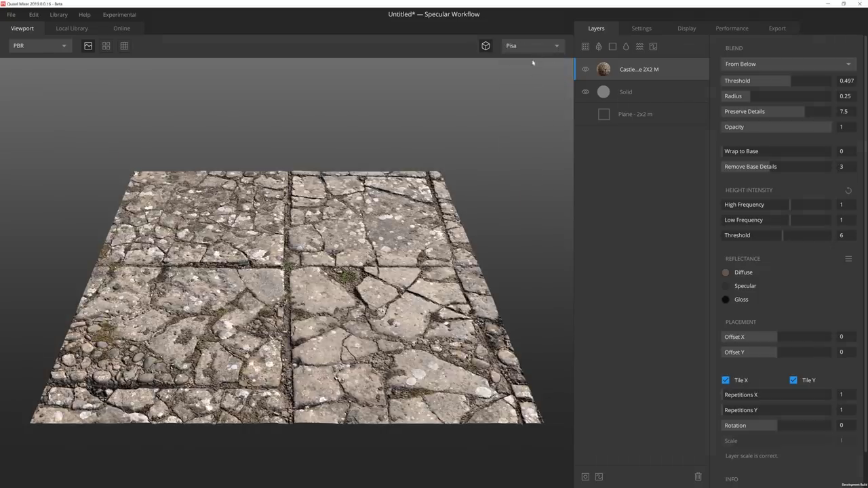
Set the Castle Floor Stone layer's blend threshold to 0.713.
{"action": "scroll", "coordinate": [534, 75], "scroll_direction": "down", "scroll_amount": 4}
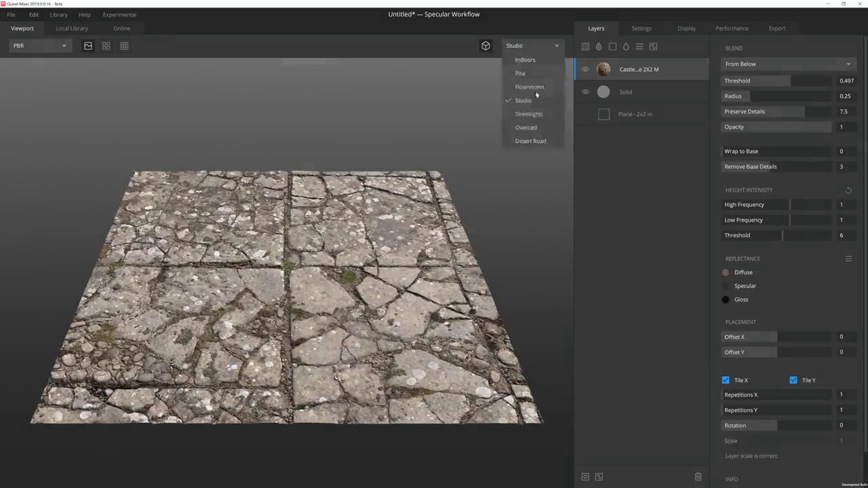
{"action": "scroll", "coordinate": [538, 140], "scroll_direction": "down", "scroll_amount": 1}
{"action": "scroll", "coordinate": [527, 72], "scroll_direction": "up", "scroll_amount": 5}
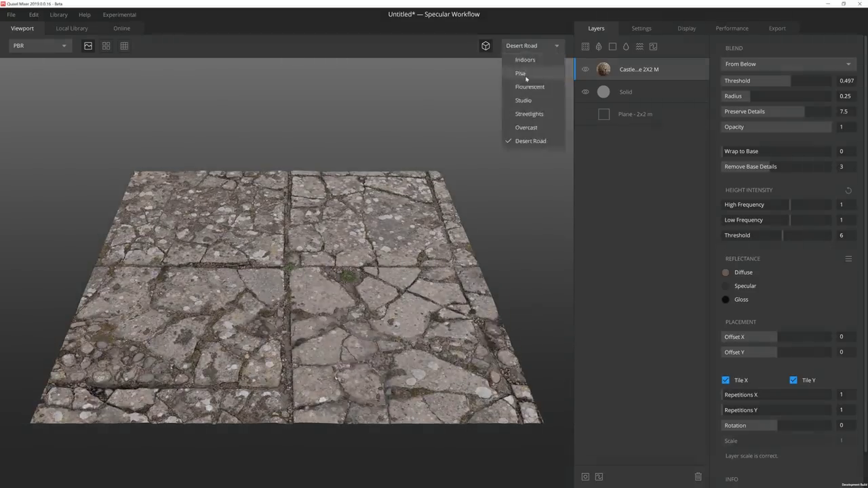
{"action": "scroll", "coordinate": [522, 46], "scroll_direction": "up", "scroll_amount": 1}
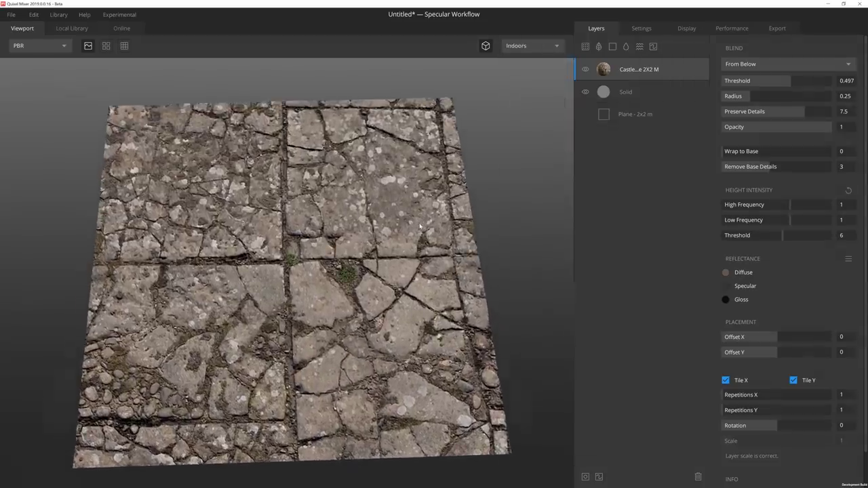
{"action": "left_click_drag", "start_coordinate": [791, 81], "coordinate": [794, 81]}
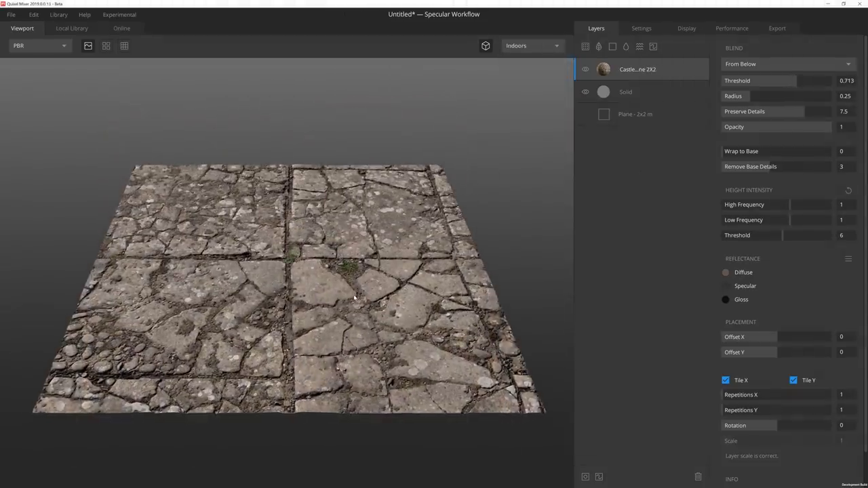
Orbit the fresh mix's 2x2 m plane to a diagonal angle.
{"action": "left_click_drag", "start_coordinate": [354, 299], "coordinate": [362, 326]}
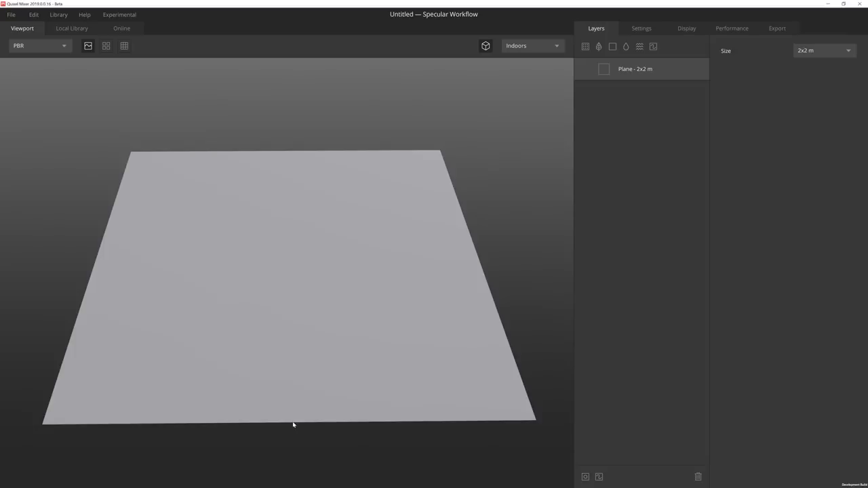
Rename the solid layer to Base Solid and add an Industrial Concrete Floor surface layer.
{"action": "left_click", "coordinate": [612, 46]}
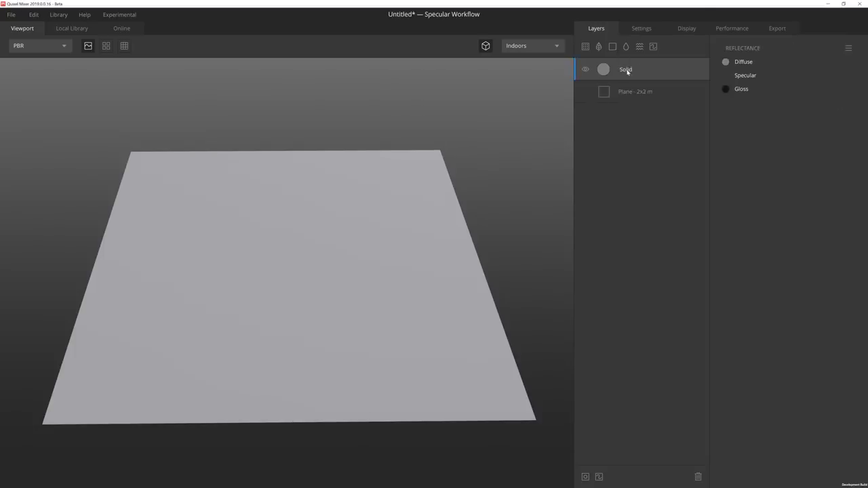
{"action": "double_click", "coordinate": [628, 70]}
{"action": "type", "text": "Base"}
{"action": "key", "text": "Return"}
{"action": "left_click", "coordinate": [585, 46]}
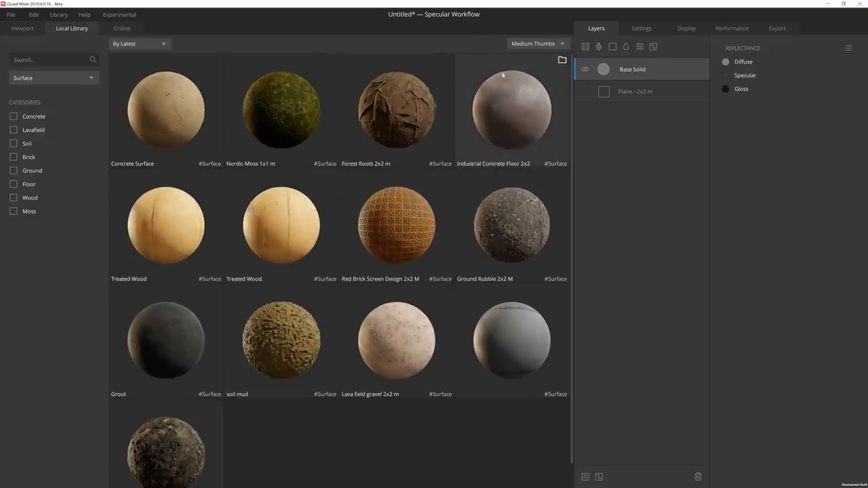
{"action": "left_click", "coordinate": [494, 97]}
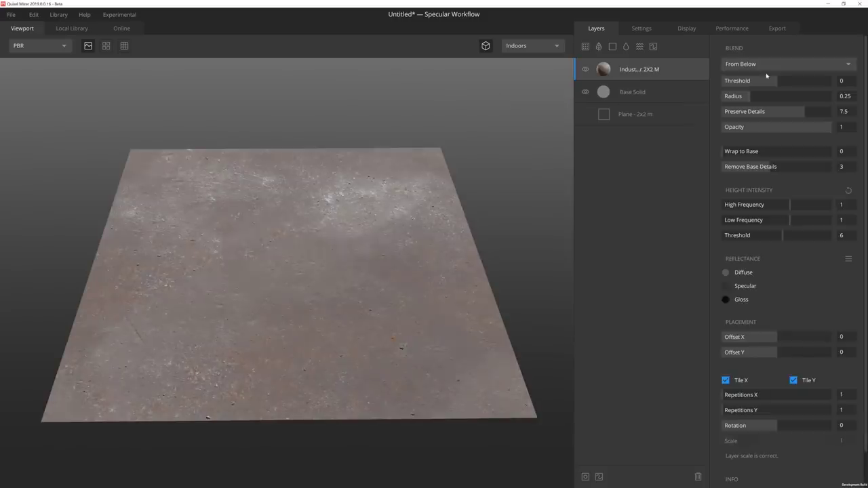
Raise the concrete's blend threshold, zero its low-frequency height, and tint diffuse 514C33.
{"action": "left_click_drag", "start_coordinate": [777, 87], "coordinate": [725, 97]}
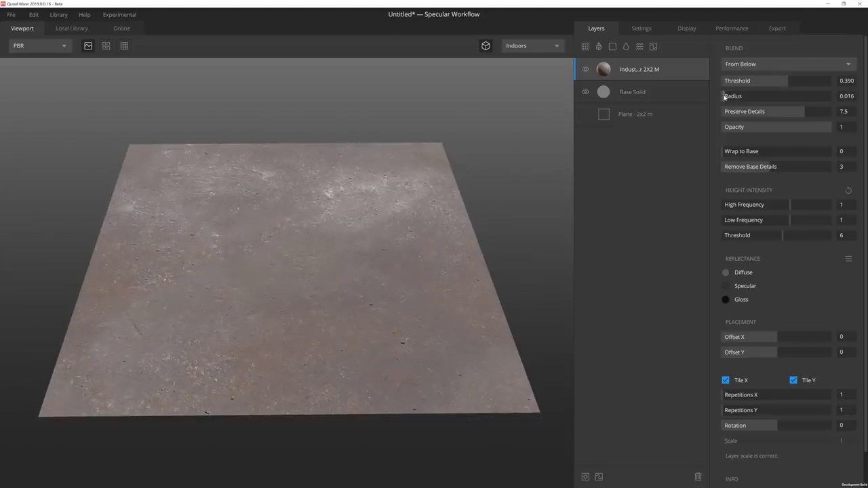
{"action": "left_click_drag", "start_coordinate": [786, 223], "coordinate": [777, 220]}
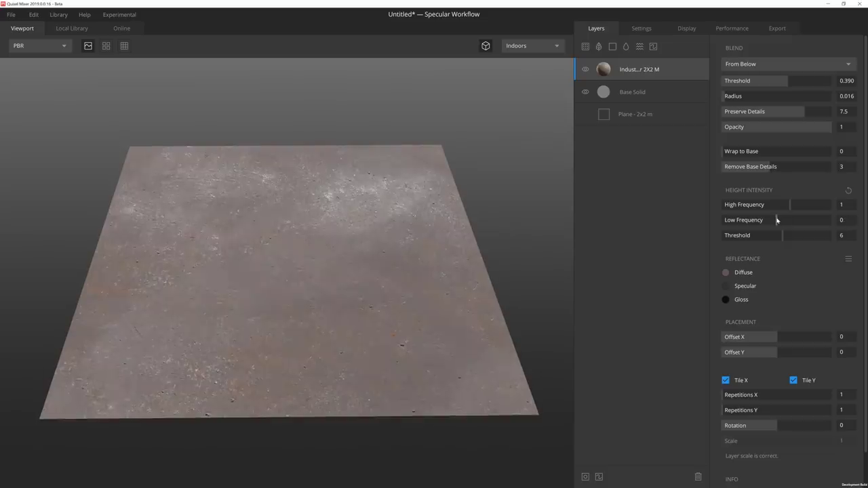
{"action": "left_click", "coordinate": [726, 272]}
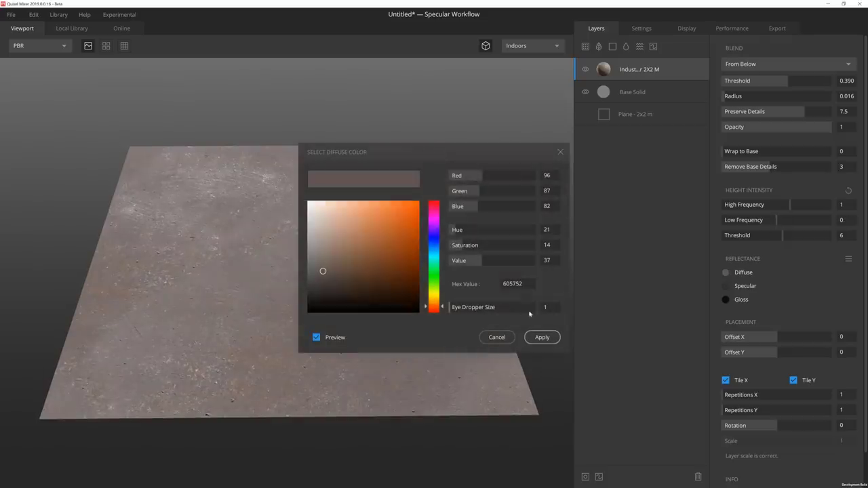
{"action": "double_click", "coordinate": [526, 285]}
{"action": "type", "text": "514C33"}
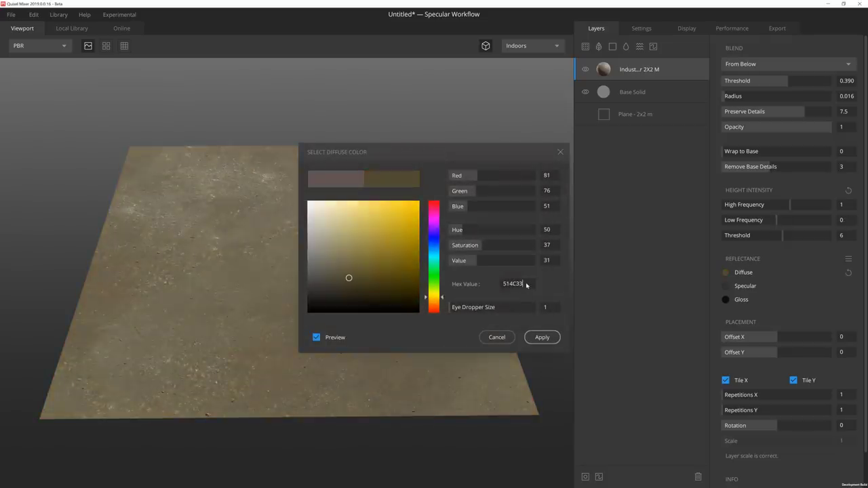
{"action": "left_click", "coordinate": [542, 337]}
Set the concrete's gloss colour to 444444 and its repetitions to 3 by 3.
{"action": "left_click", "coordinate": [725, 299]}
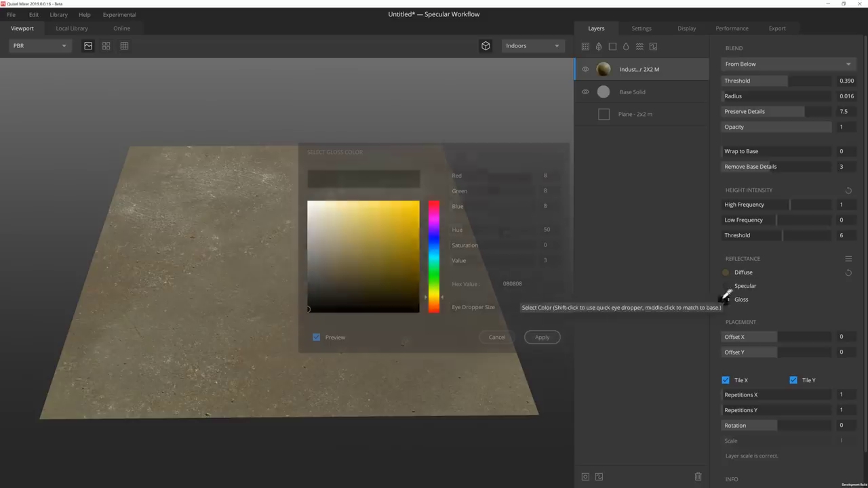
{"action": "left_click_drag", "start_coordinate": [412, 311], "coordinate": [304, 285]}
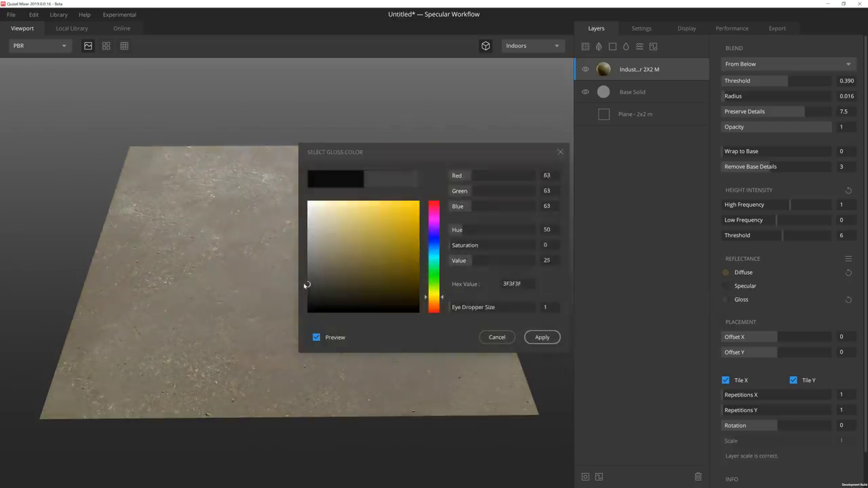
{"action": "left_click", "coordinate": [541, 337]}
{"action": "left_click", "coordinate": [737, 410]}
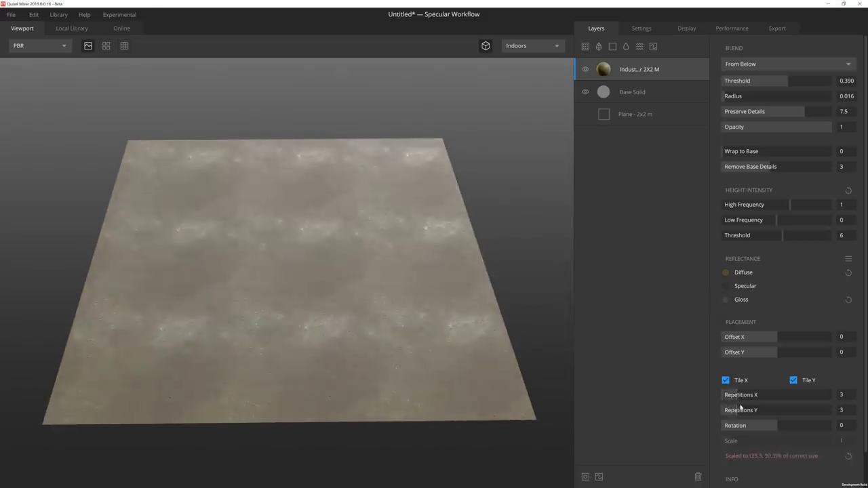
Add a mask to the concrete layer with a Square tile pattern.
{"action": "left_click", "coordinate": [585, 476]}
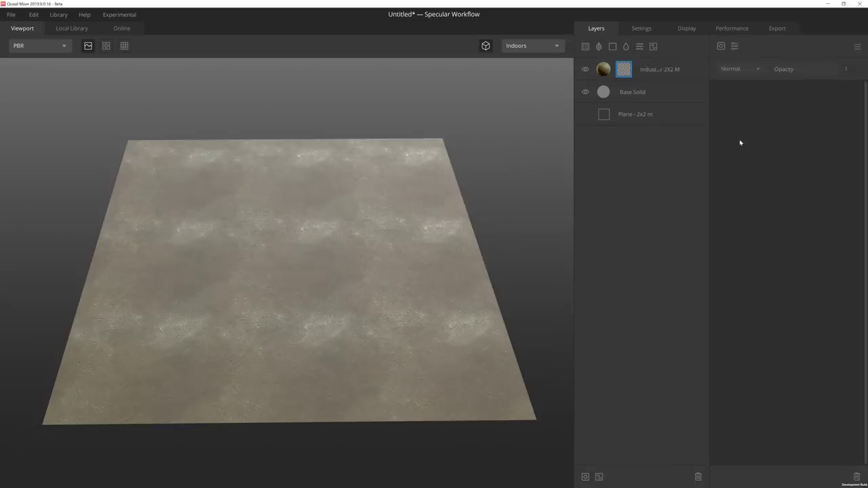
{"action": "left_click", "coordinate": [721, 45]}
{"action": "mouse_move", "coordinate": [730, 99]}
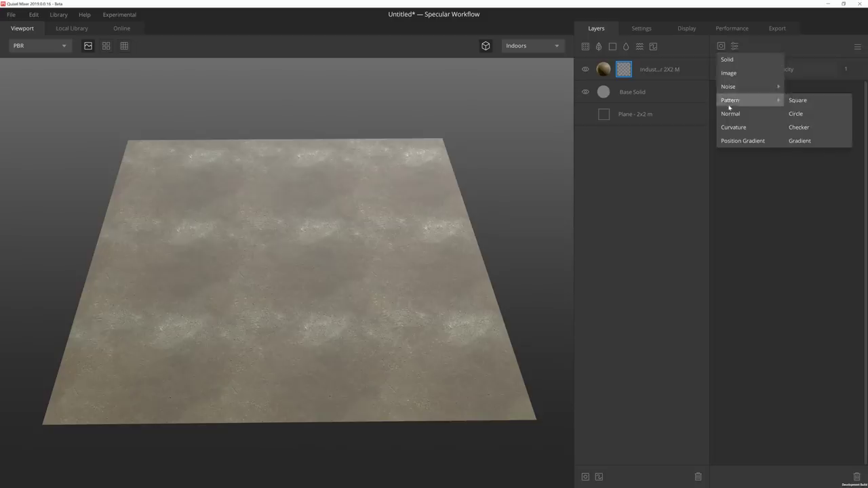
{"action": "left_click", "coordinate": [799, 103]}
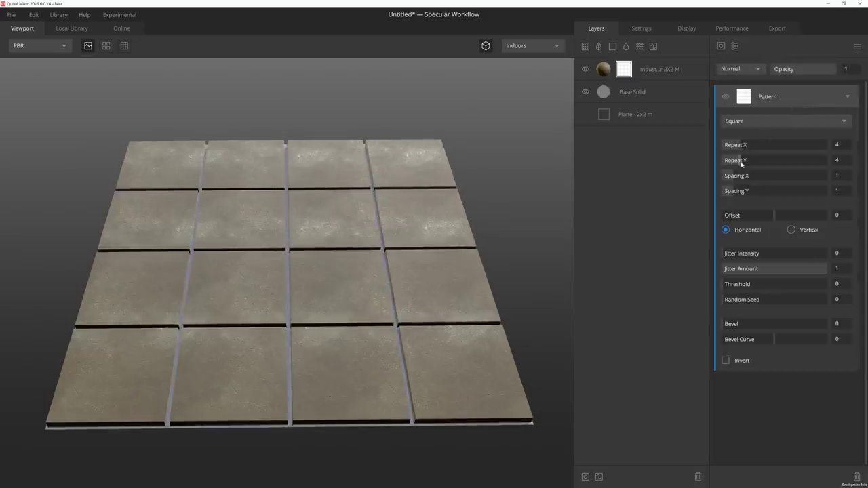
Tighten the tile spacing, stagger the rows with a 0.58 Vertical offset, and add jitter.
{"action": "mouse_move", "coordinate": [732, 178]}
{"action": "left_mouse_down"}
{"action": "mouse_move", "coordinate": [722, 174]}
{"action": "mouse_move", "coordinate": [724, 192]}
{"action": "left_mouse_up"}
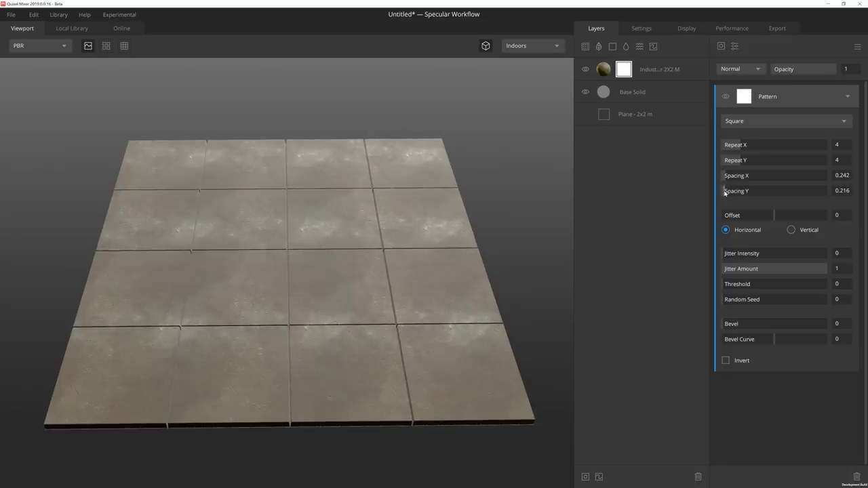
{"action": "left_click_drag", "start_coordinate": [774, 217], "coordinate": [805, 215]}
{"action": "left_click", "coordinate": [791, 230]}
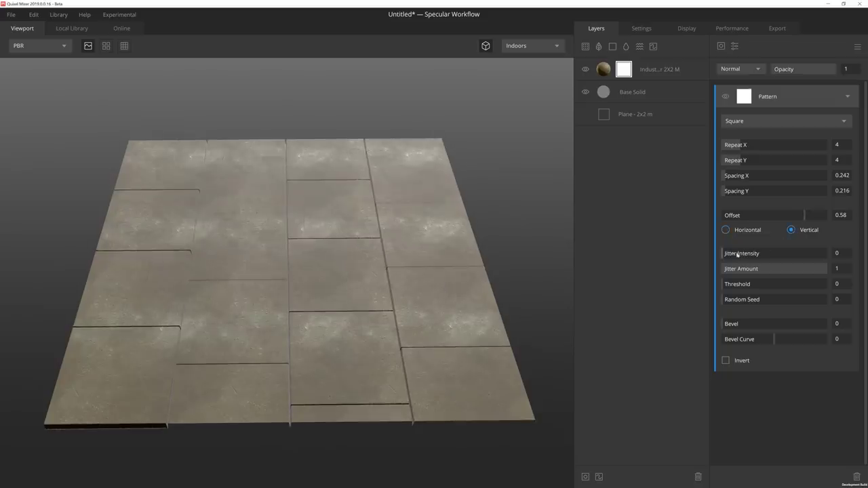
{"action": "left_click_drag", "start_coordinate": [737, 253], "coordinate": [793, 253]}
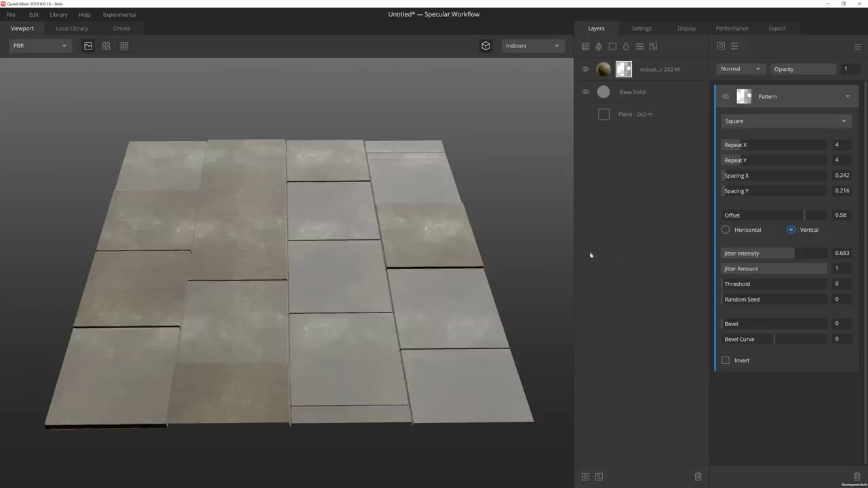
{"action": "left_click_drag", "start_coordinate": [555, 259], "coordinate": [471, 252]}
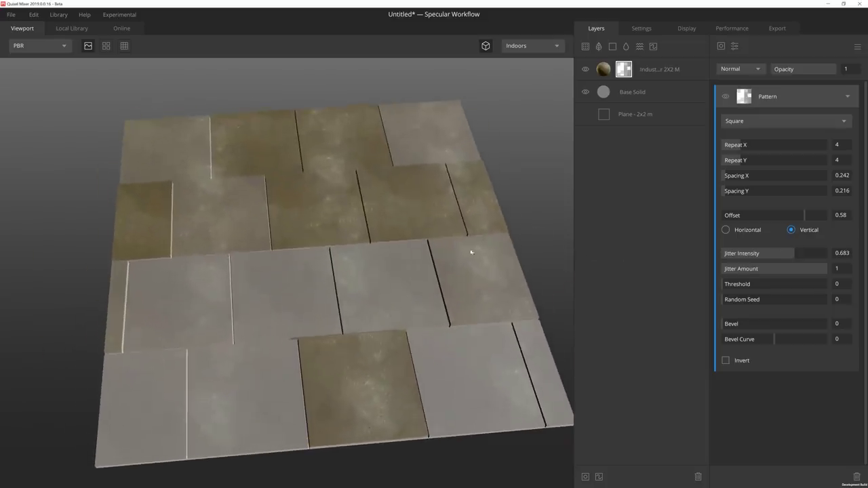
Thin out random tiles, reshuffle the seed, bevel the edges, and name the pattern Tiles.
{"action": "left_click_drag", "start_coordinate": [726, 284], "coordinate": [790, 282]}
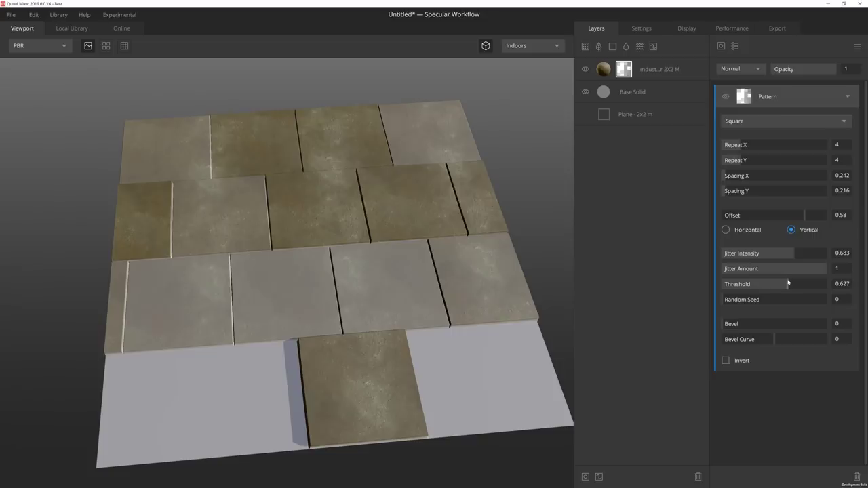
{"action": "left_click_drag", "start_coordinate": [732, 300], "coordinate": [768, 300]}
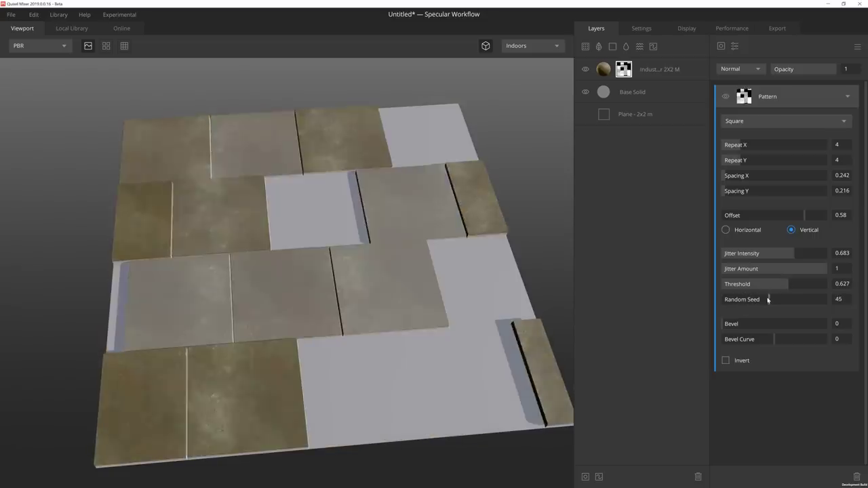
{"action": "mouse_move", "coordinate": [726, 324]}
{"action": "left_mouse_down"}
{"action": "mouse_move", "coordinate": [752, 324]}
{"action": "mouse_move", "coordinate": [728, 325]}
{"action": "left_mouse_up"}
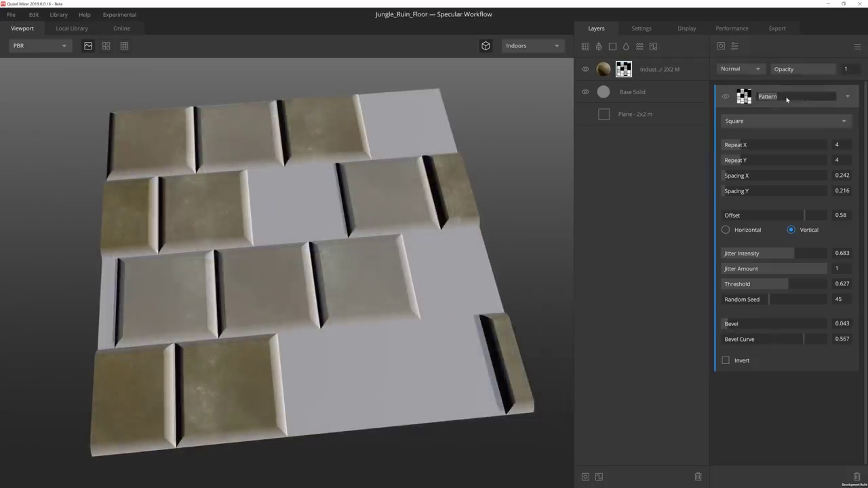
{"action": "type", "text": "Tiles"}
{"action": "key", "text": "Return"}
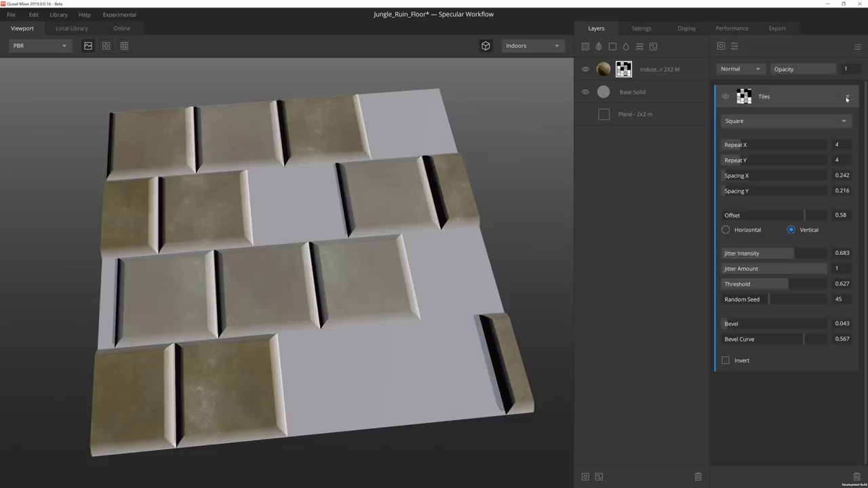
{"action": "left_click", "coordinate": [846, 99]}
{"action": "left_click", "coordinate": [720, 46]}
Add a Worley 2 noise to the mask named Large Irregularities.
{"action": "mouse_move", "coordinate": [734, 88]}
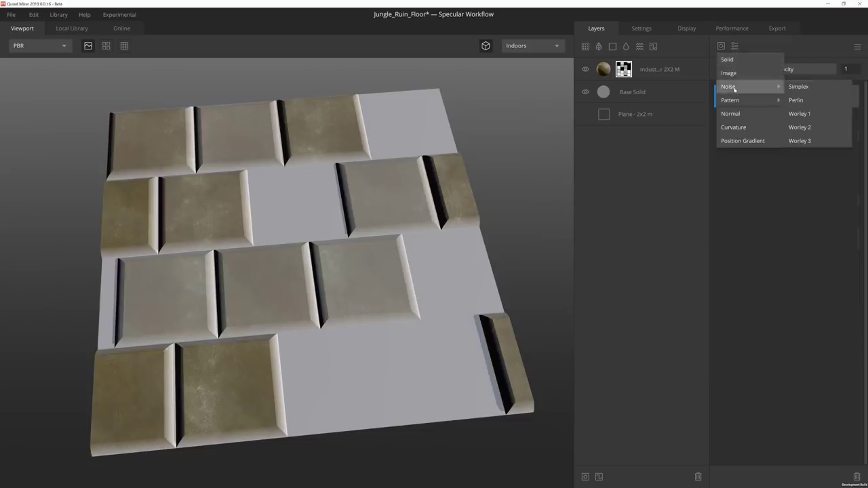
{"action": "left_click", "coordinate": [803, 127]}
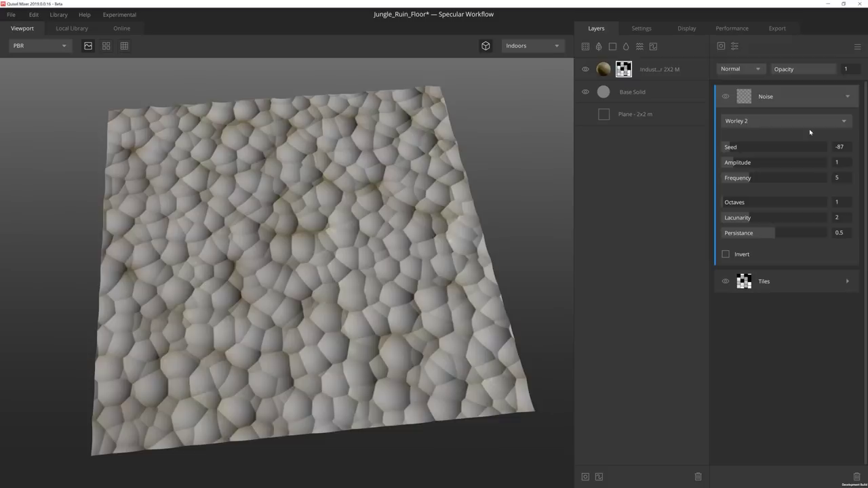
{"action": "double_click", "coordinate": [770, 97]}
{"action": "type", "text": "Large Irregula"}
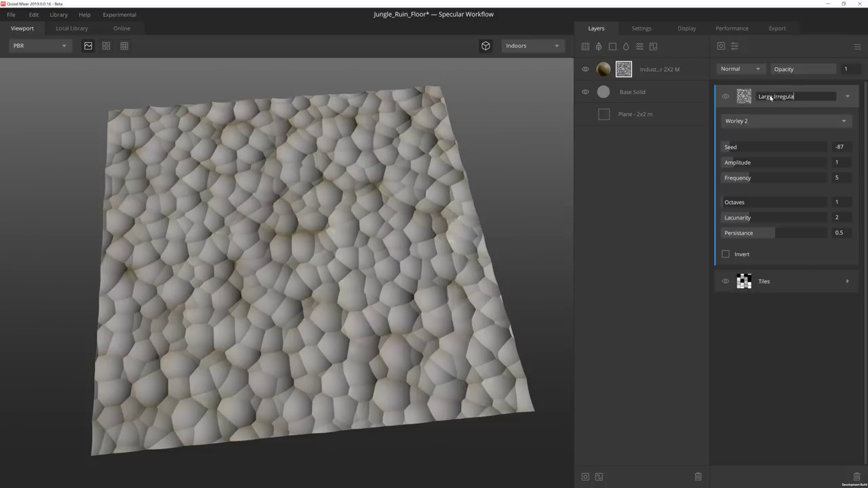
{"action": "type", "text": "rities"}
{"action": "key", "text": "Return"}
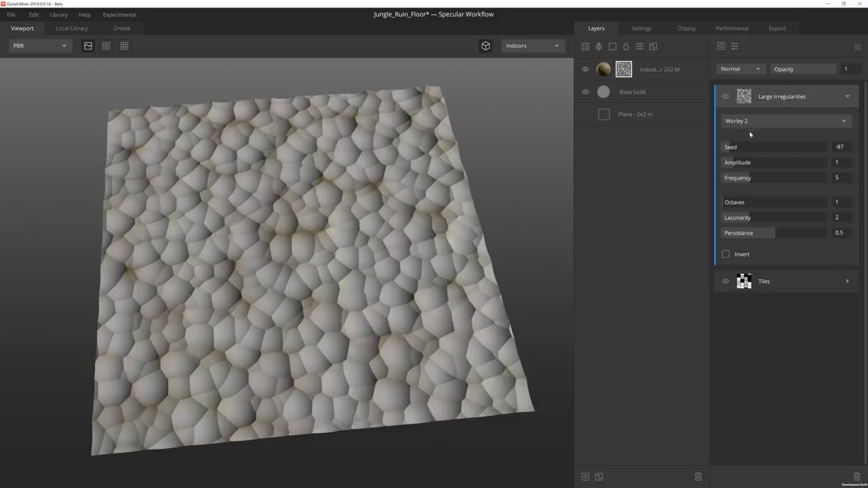
Adjust the noise seed, amplitude, frequency and octaves, then multiply it at 0.429 opacity.
{"action": "left_click", "coordinate": [726, 147]}
{"action": "left_click", "coordinate": [725, 163]}
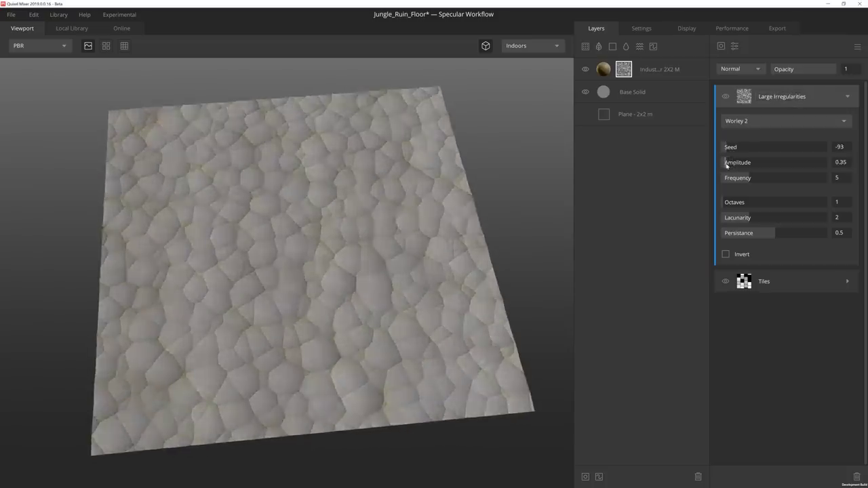
{"action": "left_click_drag", "start_coordinate": [726, 164], "coordinate": [760, 233]}
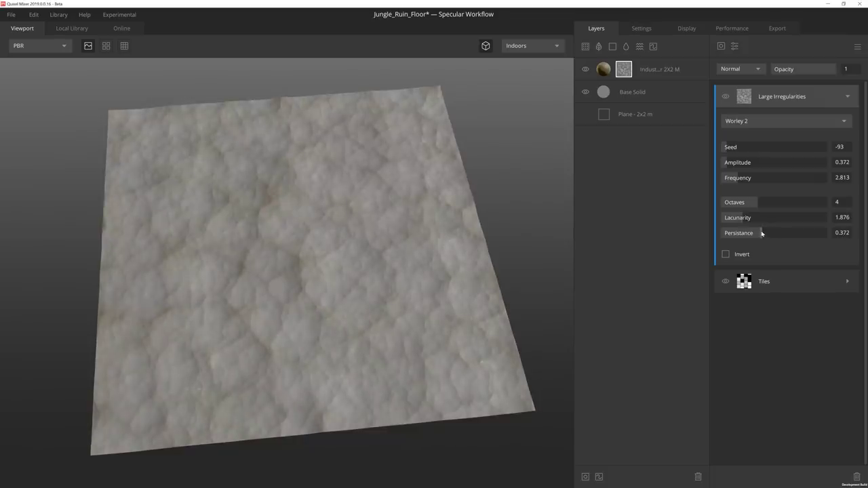
{"action": "left_click", "coordinate": [746, 69]}
{"action": "left_click", "coordinate": [741, 97]}
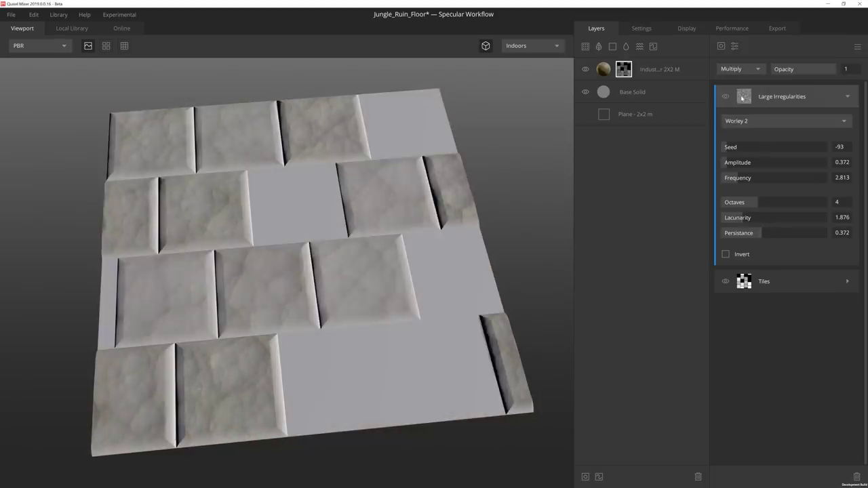
{"action": "left_click_drag", "start_coordinate": [810, 71], "coordinate": [798, 72]}
Add a Brightness/Contrast modifier named Definition, multiplied at 0.613, with raised brightness and contrast.
{"action": "left_click", "coordinate": [847, 96]}
{"action": "left_click", "coordinate": [734, 46]}
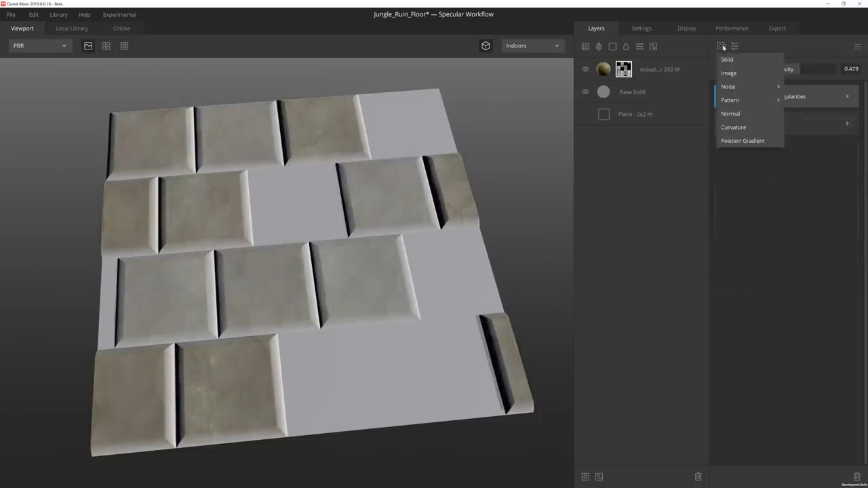
{"action": "left_click", "coordinate": [736, 48]}
{"action": "left_click", "coordinate": [736, 47]}
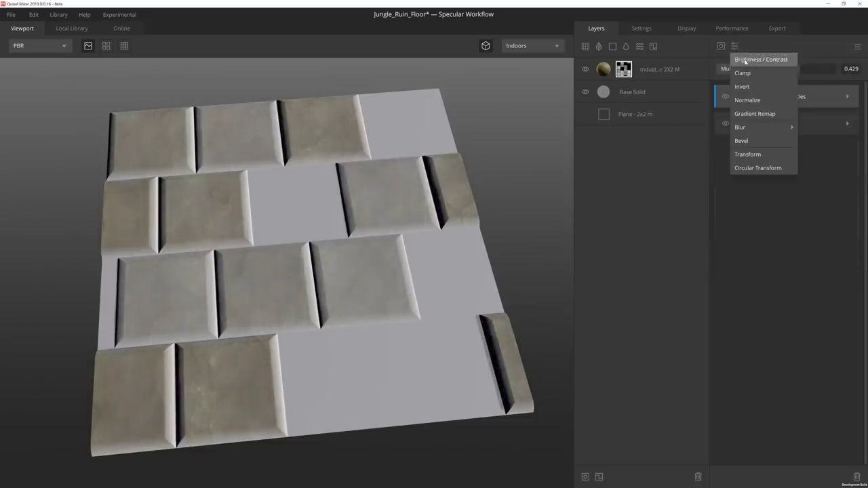
{"action": "left_click", "coordinate": [765, 57]}
{"action": "double_click", "coordinate": [780, 92]}
{"action": "type", "text": "Definition"}
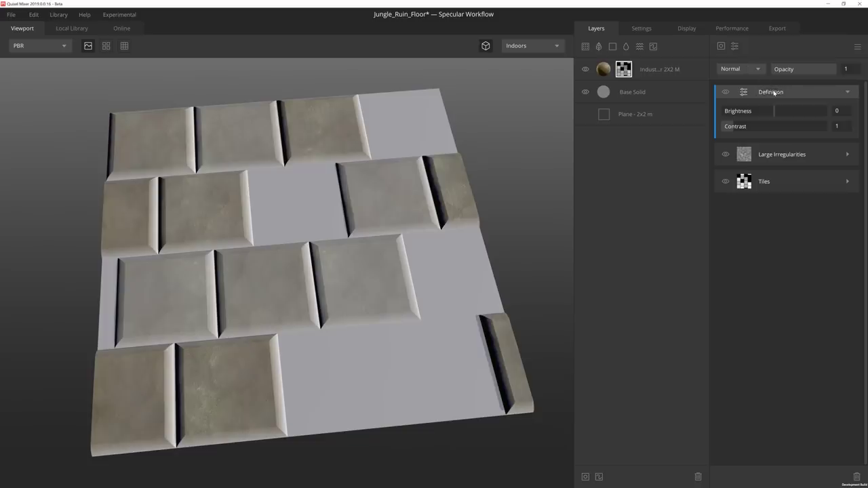
{"action": "left_click", "coordinate": [738, 69]}
{"action": "left_click", "coordinate": [746, 96]}
{"action": "left_click_drag", "start_coordinate": [837, 68], "coordinate": [812, 71]}
{"action": "left_click_drag", "start_coordinate": [786, 110], "coordinate": [839, 126]}
Add a Gaussian blur named Soft Erosion at 0.166 strength to soften the tile edges.
{"action": "left_click", "coordinate": [847, 91]}
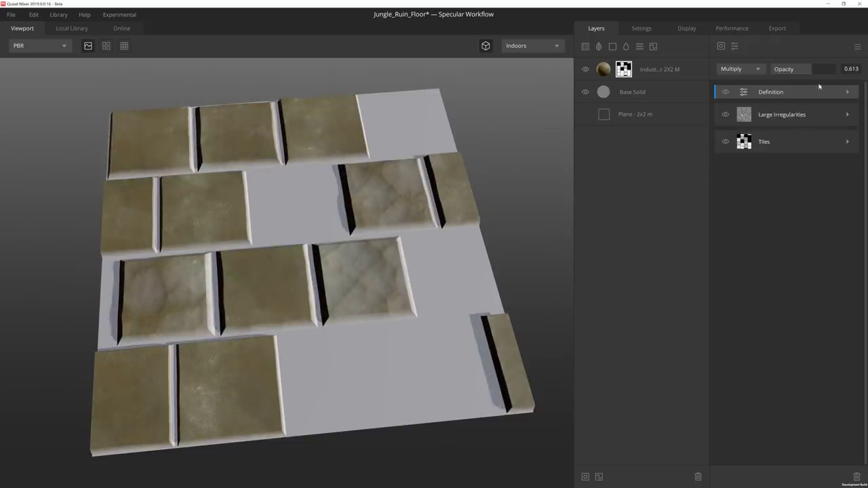
{"action": "left_click", "coordinate": [734, 46]}
{"action": "mouse_move", "coordinate": [779, 128]}
{"action": "left_click", "coordinate": [806, 128]}
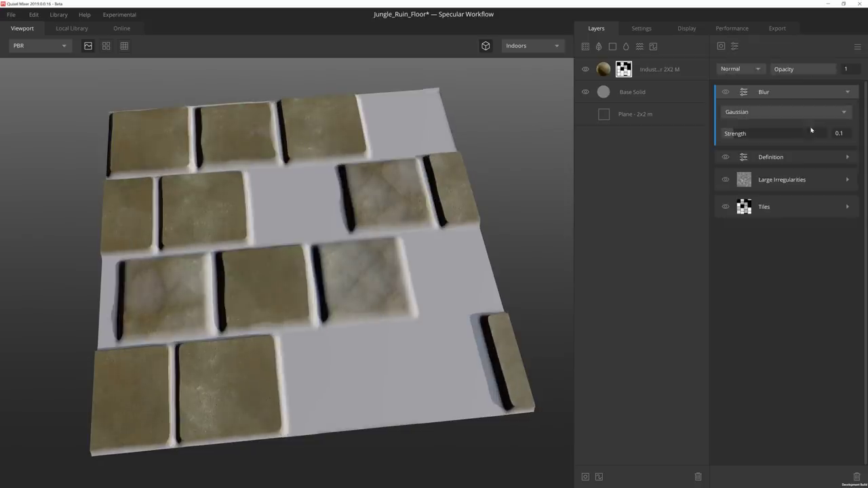
{"action": "double_click", "coordinate": [783, 94]}
{"action": "type", "text": "Soft Erosio"}
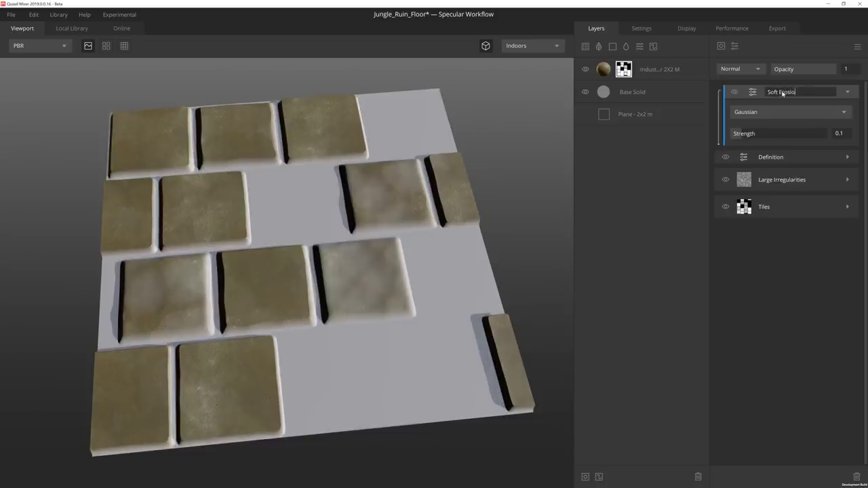
{"action": "type", "text": "n"}
{"action": "key", "text": "Return"}
{"action": "left_click_drag", "start_coordinate": [740, 136], "coordinate": [747, 136]}
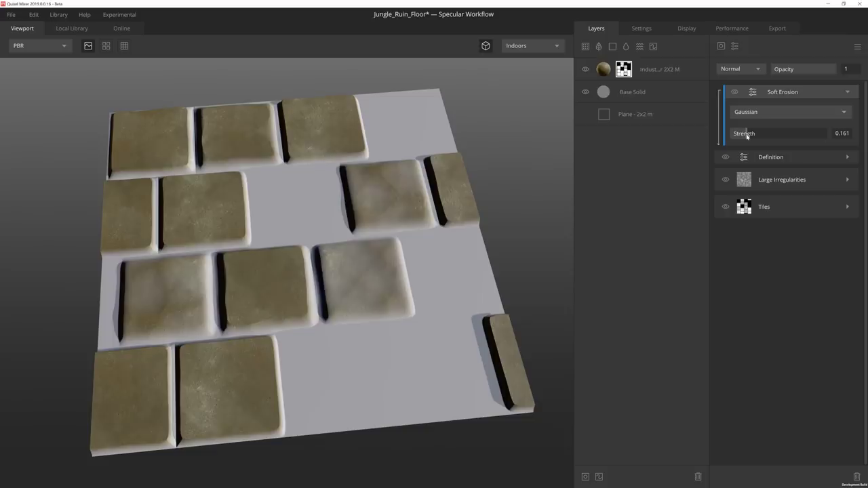
{"action": "left_click", "coordinate": [847, 92]}
{"action": "left_click", "coordinate": [720, 46]}
Add a Perlin noise named Fine Erosion and tune its seed, amplitude, frequency and octaves.
{"action": "mouse_move", "coordinate": [730, 87]}
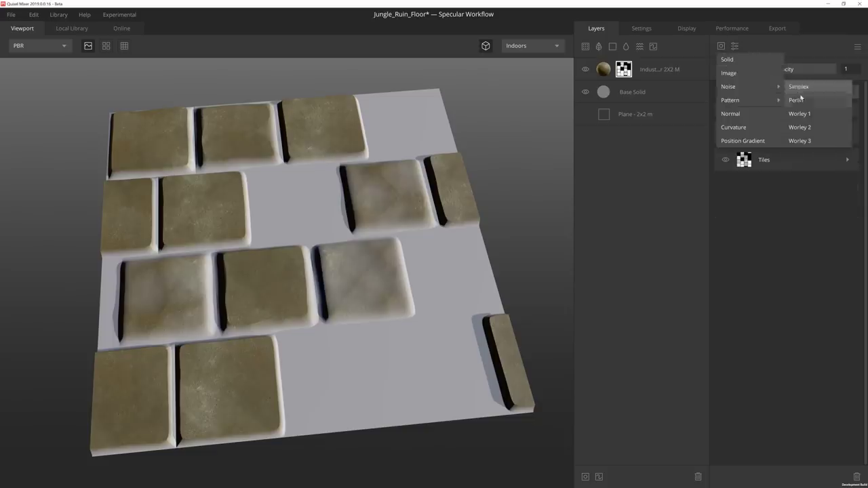
{"action": "left_click", "coordinate": [796, 100]}
{"action": "double_click", "coordinate": [764, 96]}
{"action": "type", "text": "Fine Erosion"}
{"action": "key", "text": "Return"}
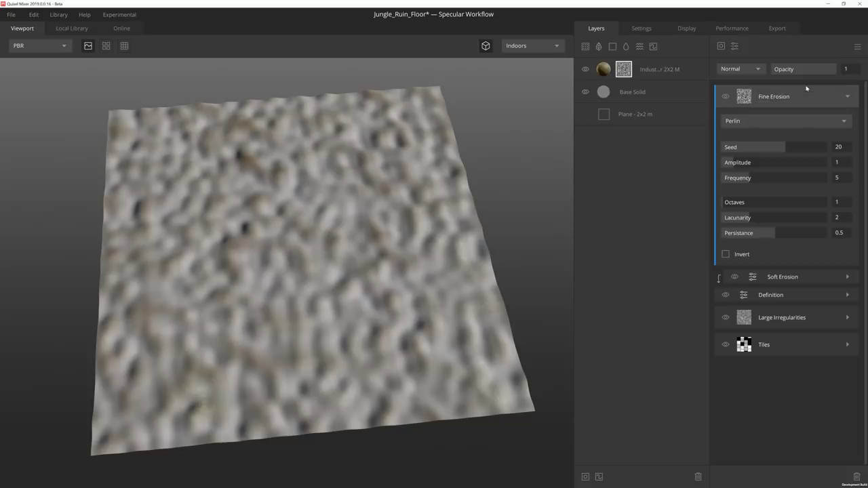
{"action": "left_click_drag", "start_coordinate": [794, 150], "coordinate": [829, 163]}
{"action": "left_click_drag", "start_coordinate": [762, 176], "coordinate": [789, 234]}
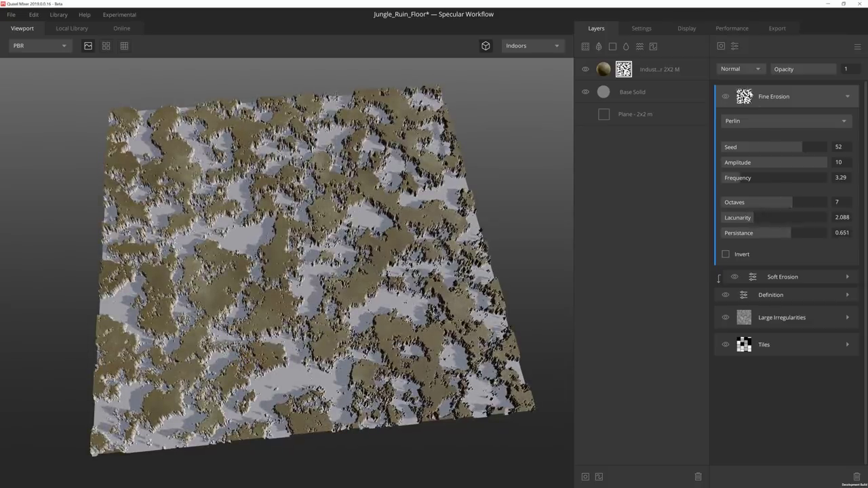
Blend Fine Erosion in Multiply at about 0.127 opacity.
{"action": "left_click", "coordinate": [738, 68]}
{"action": "left_click", "coordinate": [732, 95]}
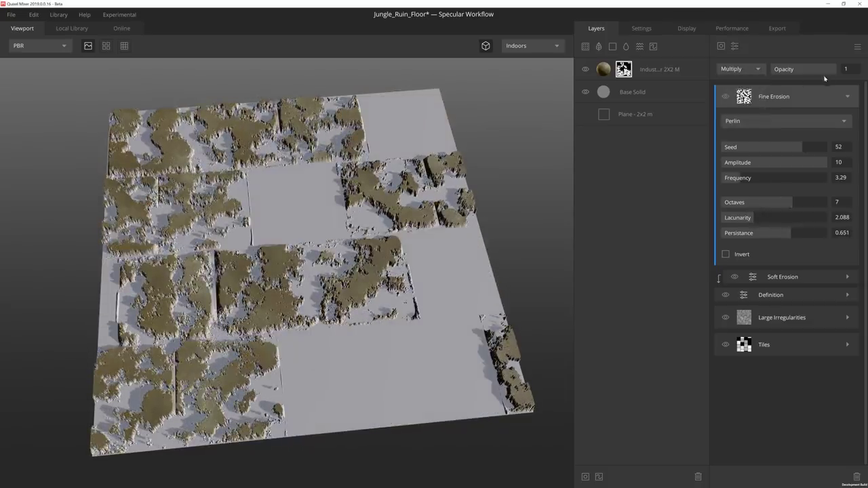
{"action": "left_click_drag", "start_coordinate": [823, 70], "coordinate": [780, 72]}
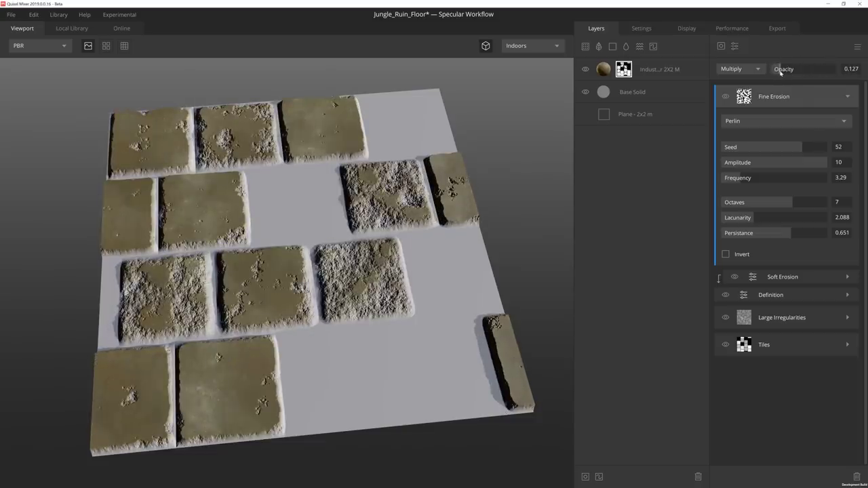
{"action": "left_click", "coordinate": [849, 97]}
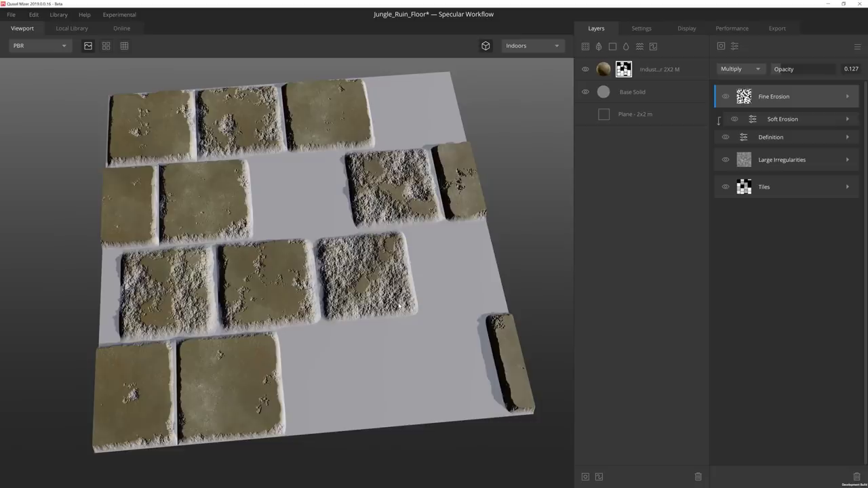
Add a new solid layer named Edge Details.
{"action": "left_click", "coordinate": [612, 47]}
{"action": "double_click", "coordinate": [625, 70]}
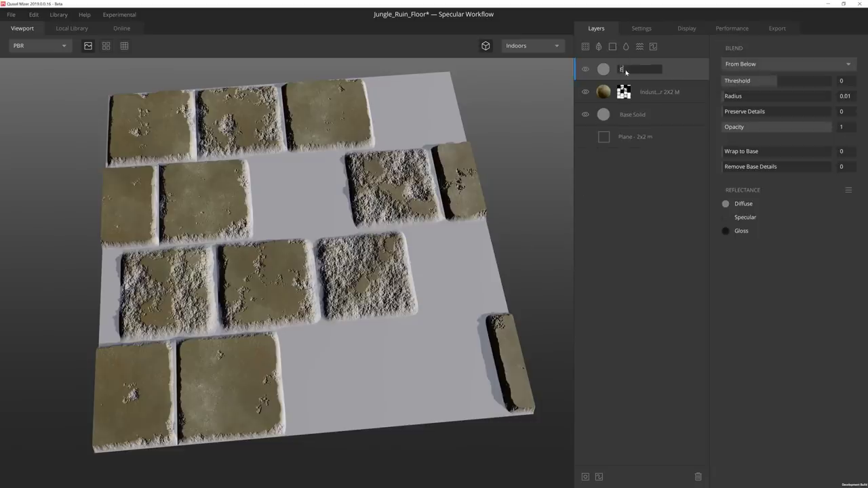
{"action": "type", "text": "Edge Details"}
{"action": "key", "text": "Return"}
Blend Edge Details From Above with threshold -0.323 and Wrap to Base 0.533.
{"action": "left_click", "coordinate": [787, 64]}
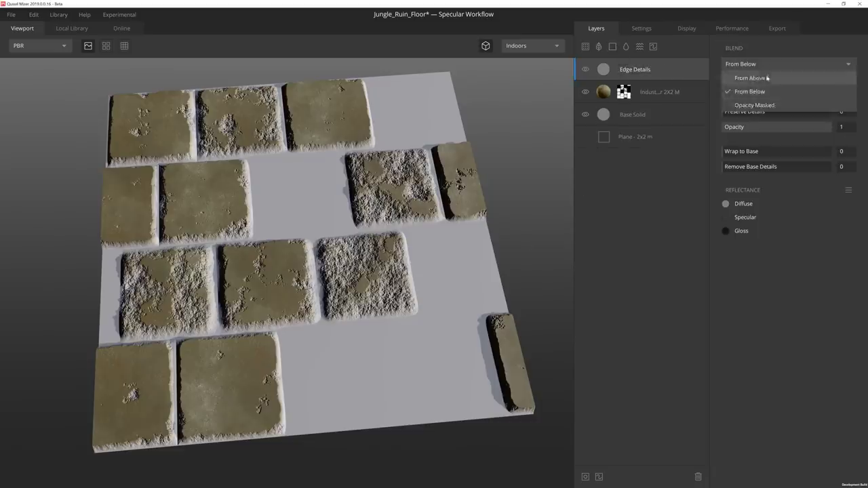
{"action": "left_click", "coordinate": [742, 74]}
{"action": "left_click_drag", "start_coordinate": [777, 80], "coordinate": [767, 82]}
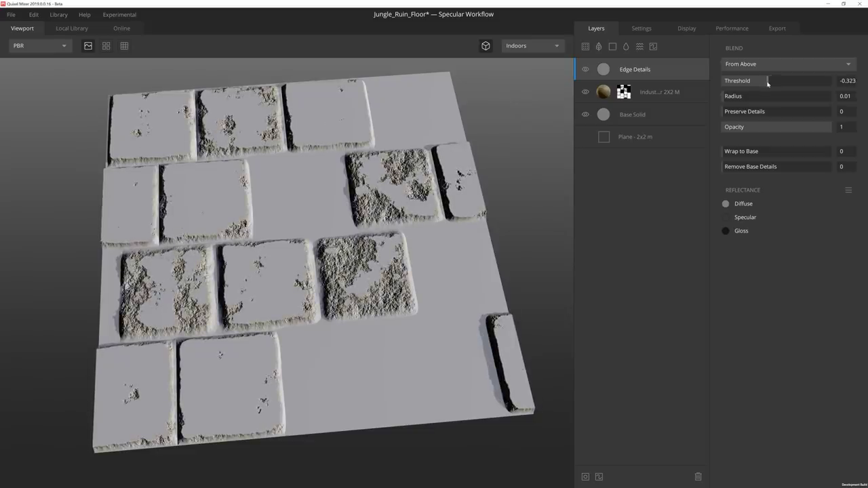
{"action": "left_click_drag", "start_coordinate": [726, 152], "coordinate": [781, 153]}
Set the diffuse colour to 3c3a36 and darken the gloss colour to 303030.
{"action": "left_click", "coordinate": [725, 203]}
{"action": "double_click", "coordinate": [515, 285]}
{"action": "type", "text": "3c3a36"}
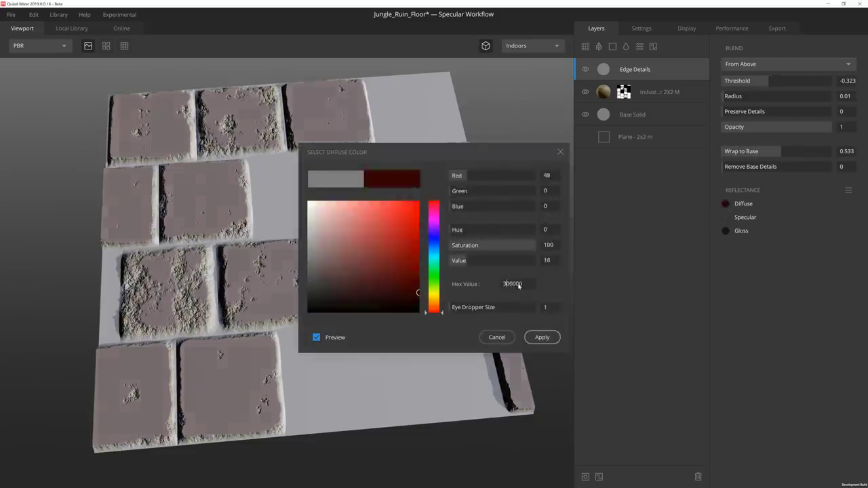
{"action": "left_click", "coordinate": [540, 335]}
{"action": "left_click", "coordinate": [725, 231]}
{"action": "left_click_drag", "start_coordinate": [313, 288], "coordinate": [297, 292]}
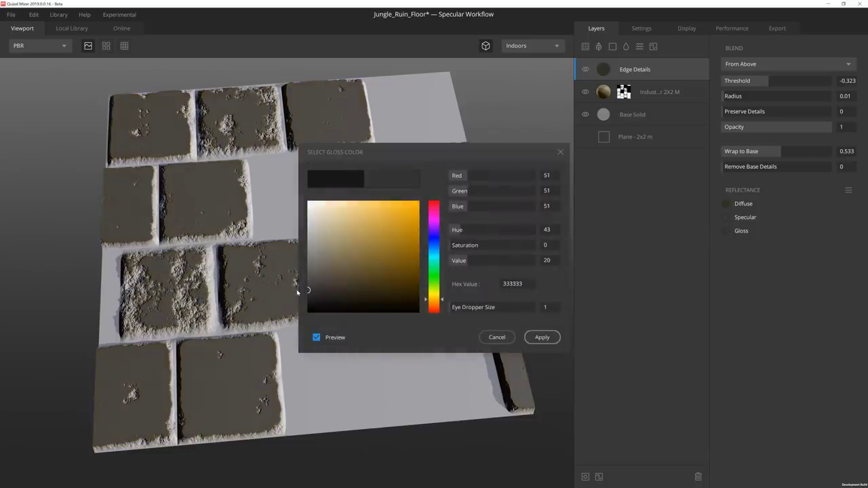
{"action": "left_click", "coordinate": [542, 337]}
Mask Edge Details with an inverted curvature named Frame Definition, Sample Range 1, Levels 0.5/0.545.
{"action": "left_click", "coordinate": [585, 477]}
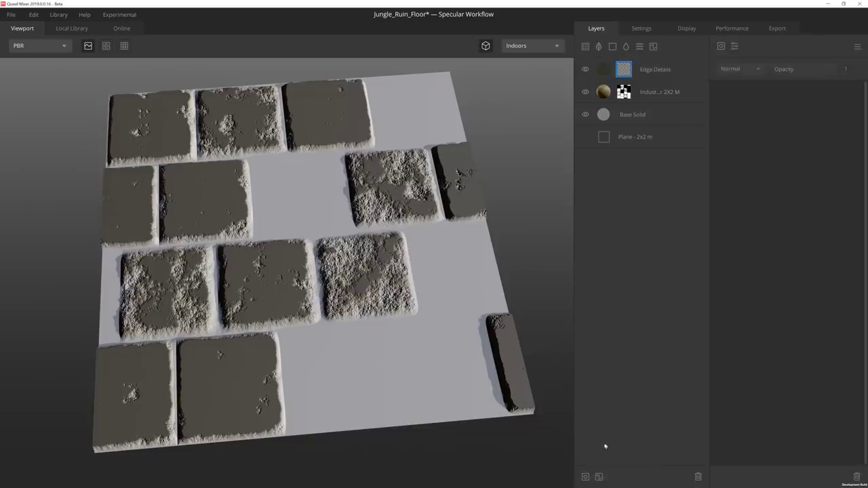
{"action": "left_click", "coordinate": [721, 48]}
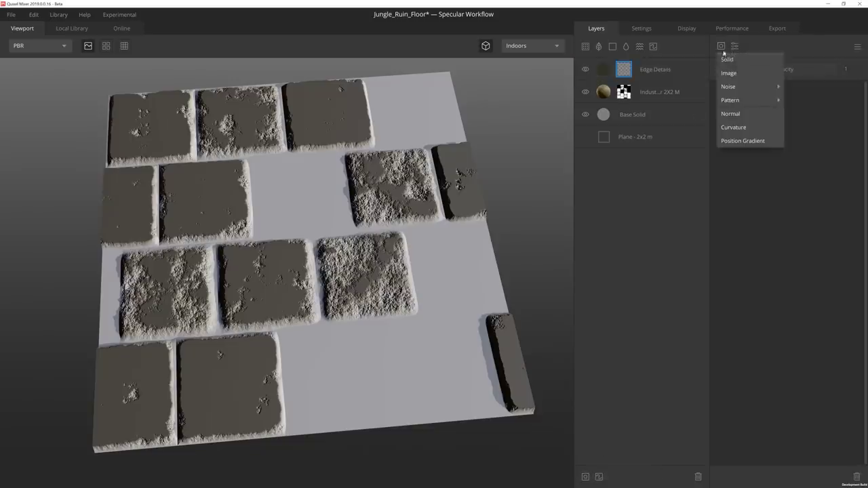
{"action": "left_click", "coordinate": [734, 127]}
{"action": "double_click", "coordinate": [766, 96]}
{"action": "type", "text": "Frame Definition"}
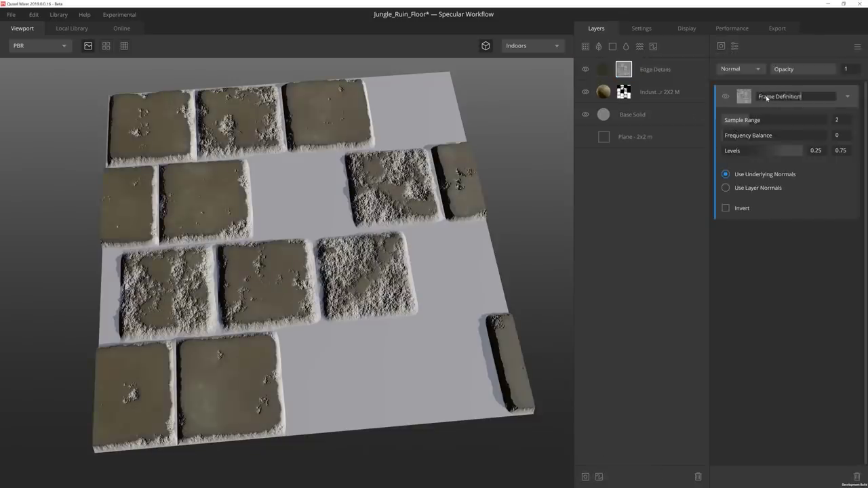
{"action": "key", "text": "Return"}
{"action": "left_click_drag", "start_coordinate": [748, 121], "coordinate": [835, 136]}
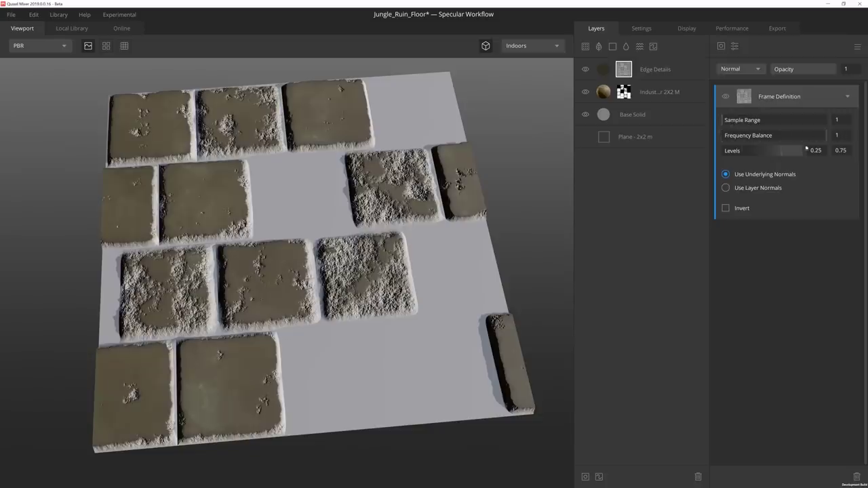
{"action": "mouse_move", "coordinate": [740, 150]}
{"action": "left_mouse_down"}
{"action": "mouse_move", "coordinate": [781, 151]}
{"action": "mouse_move", "coordinate": [765, 151]}
{"action": "left_mouse_up"}
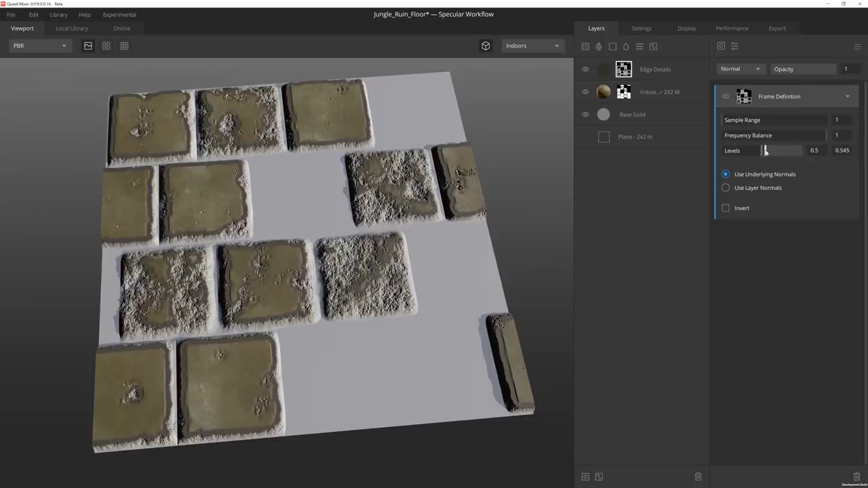
{"action": "left_click", "coordinate": [726, 208]}
Add a Gradient Remap modifier named Cut, blended in Overlay, repeating 4 times.
{"action": "left_click", "coordinate": [734, 46]}
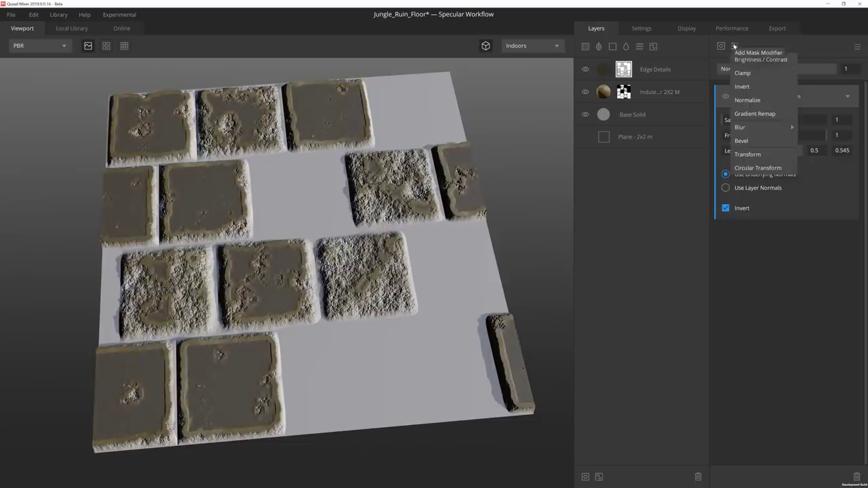
{"action": "left_click", "coordinate": [753, 114]}
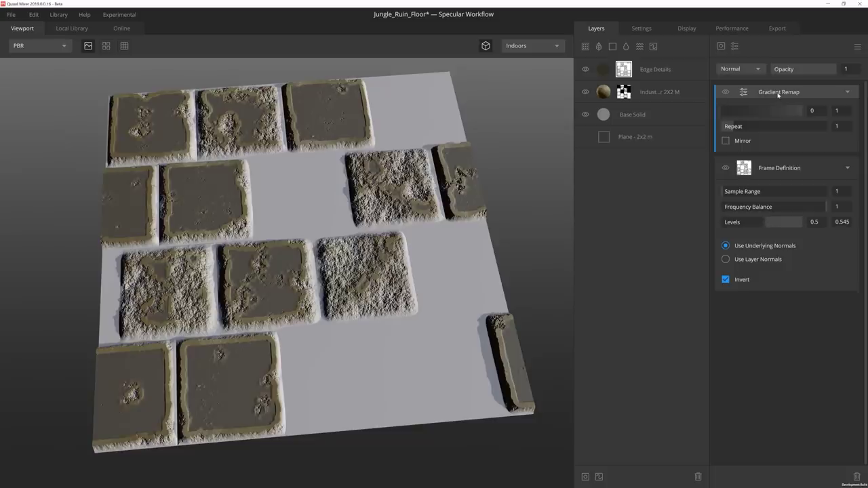
{"action": "double_click", "coordinate": [778, 94]}
{"action": "type", "text": "Cut"}
{"action": "key", "text": "Return"}
{"action": "left_click", "coordinate": [749, 69]}
{"action": "left_click", "coordinate": [743, 122]}
{"action": "left_click_drag", "start_coordinate": [797, 109], "coordinate": [761, 127]}
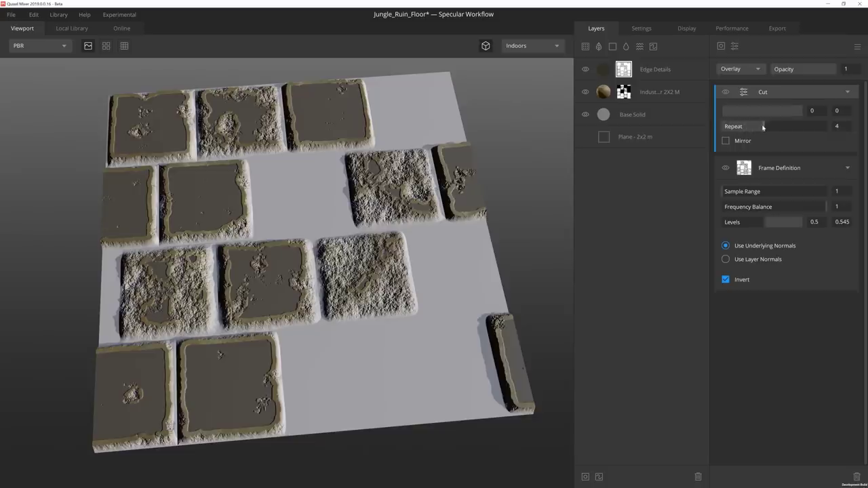
Move the Frame Definition mask layer above Cut.
{"action": "left_click", "coordinate": [779, 169]}
{"action": "right_click", "coordinate": [785, 179]}
{"action": "left_click", "coordinate": [799, 196]}
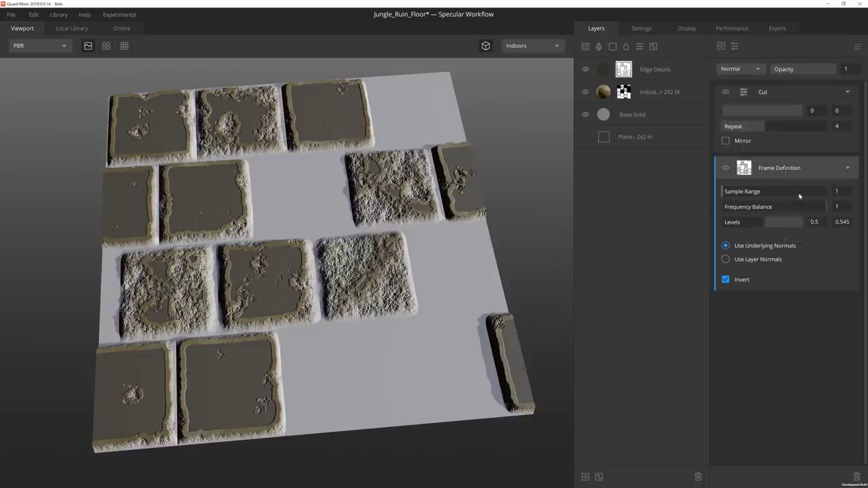
{"action": "right_click", "coordinate": [781, 101]}
Duplicate Frame Definition as a non-inverted Multiply layer named Inside Fill with slightly lower levels.
{"action": "left_click", "coordinate": [806, 148]}
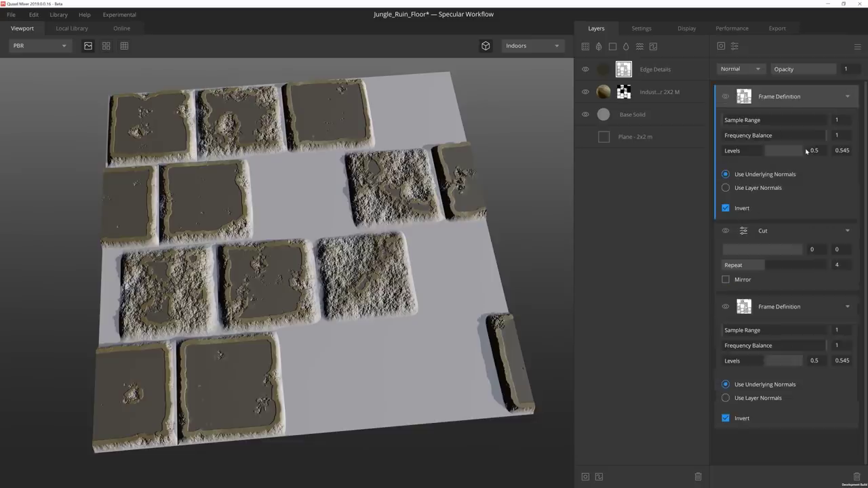
{"action": "double_click", "coordinate": [794, 102]}
{"action": "type", "text": "Inside Fill"}
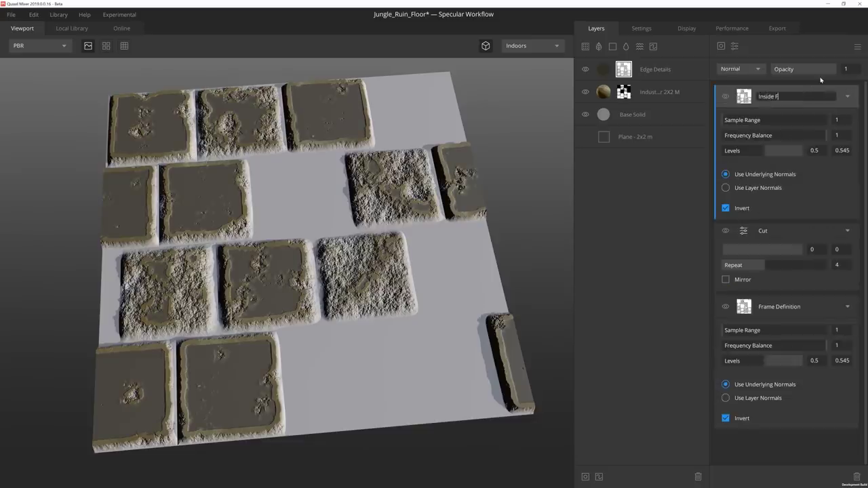
{"action": "key", "text": "Return"}
{"action": "left_click", "coordinate": [726, 208]}
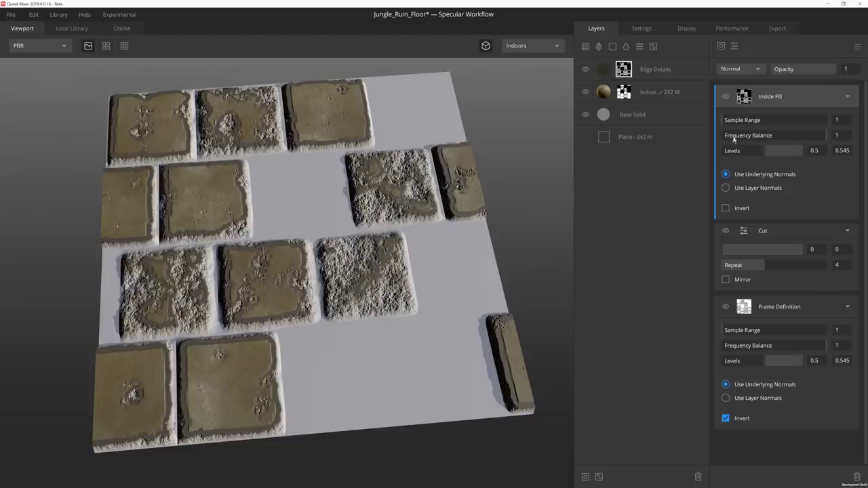
{"action": "left_click", "coordinate": [738, 69]}
{"action": "left_click", "coordinate": [740, 95]}
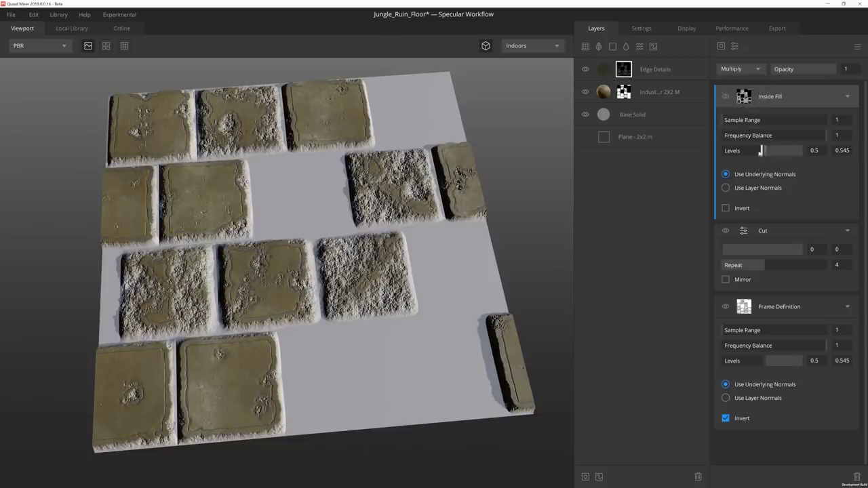
{"action": "left_click_drag", "start_coordinate": [760, 151], "coordinate": [766, 150]}
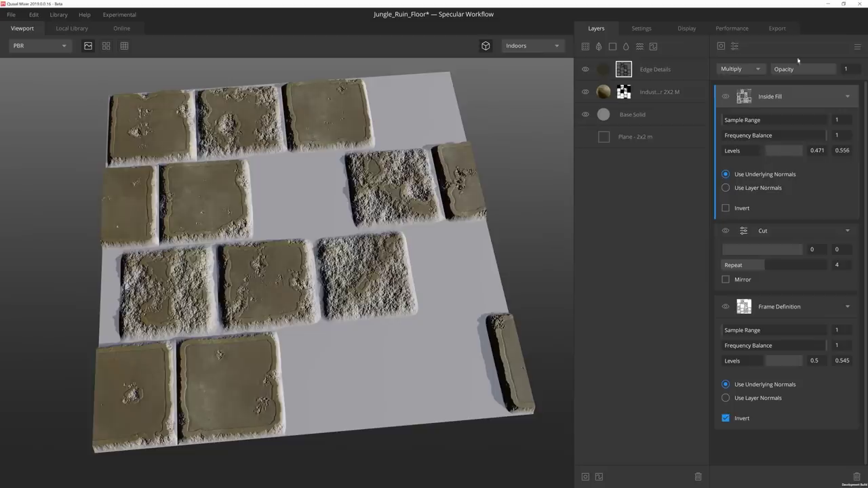
Add a Gaussian blur at 0.023 strength over the mask layers, blended in Overlay.
{"action": "left_click", "coordinate": [847, 230]}
{"action": "left_click", "coordinate": [846, 253]}
{"action": "left_click", "coordinate": [847, 97]}
{"action": "left_click", "coordinate": [735, 46]}
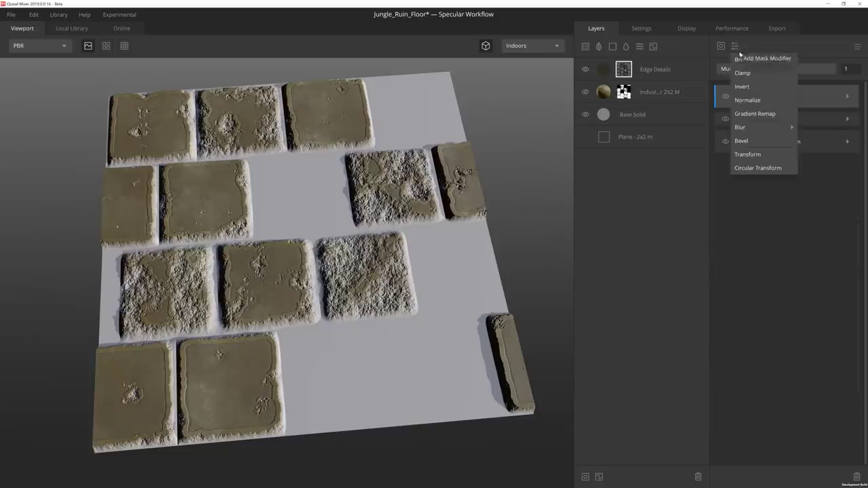
{"action": "mouse_move", "coordinate": [739, 127]}
{"action": "left_click", "coordinate": [811, 129]}
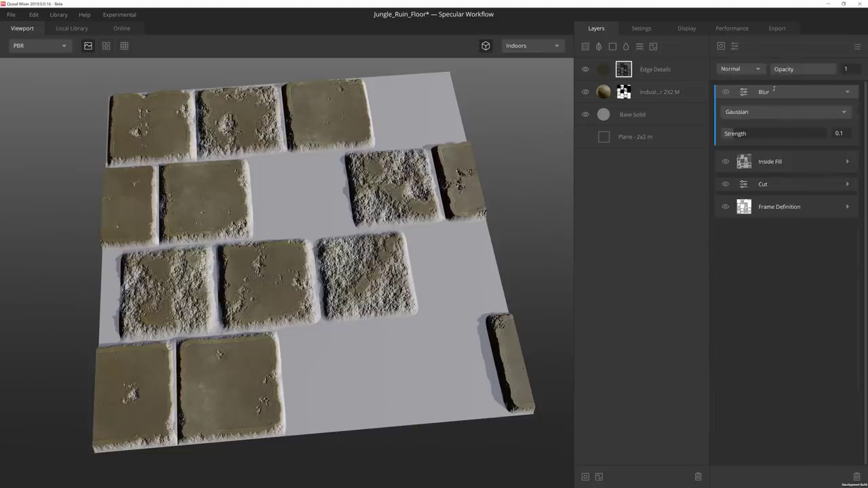
{"action": "left_click_drag", "start_coordinate": [774, 88], "coordinate": [772, 88]}
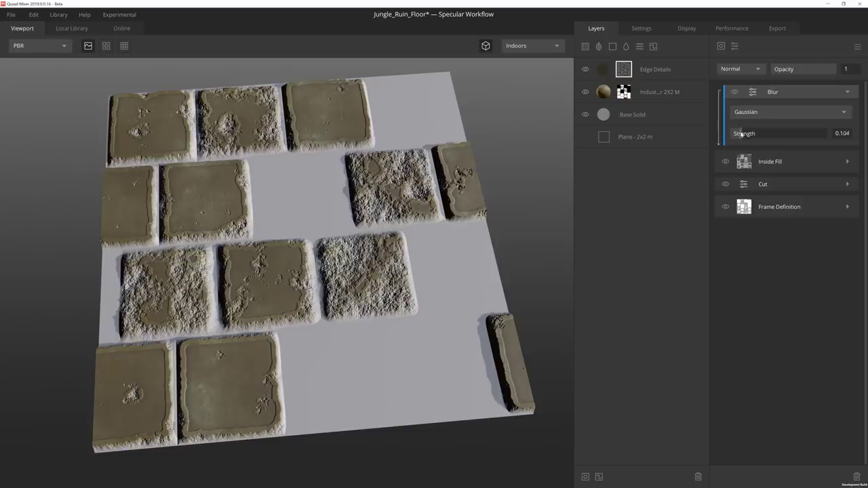
{"action": "left_click_drag", "start_coordinate": [741, 134], "coordinate": [732, 134]}
{"action": "left_click", "coordinate": [751, 70]}
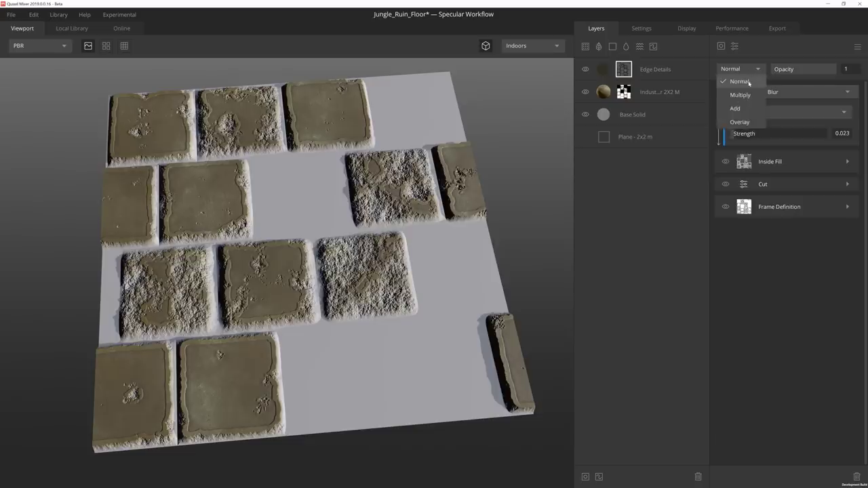
{"action": "left_click", "coordinate": [740, 120]}
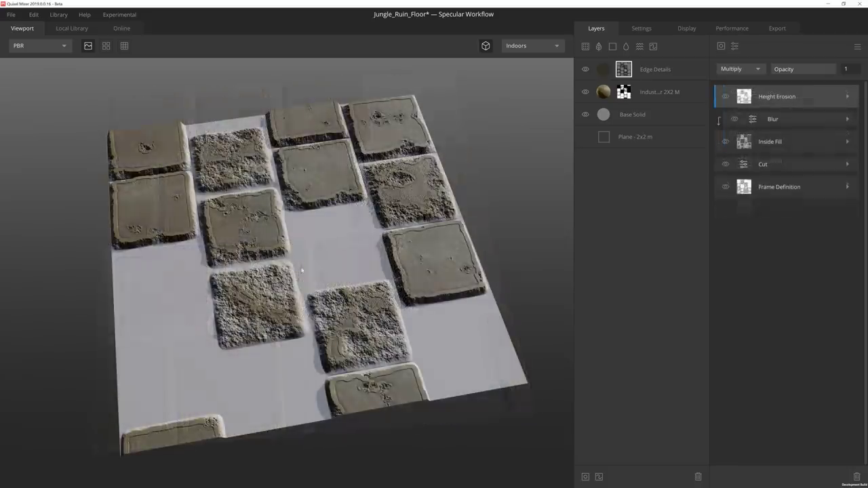
Add a Forest Roots surface layer blending From Below at 0.439, with raised wrap, height and offset.
{"action": "left_click", "coordinate": [585, 46]}
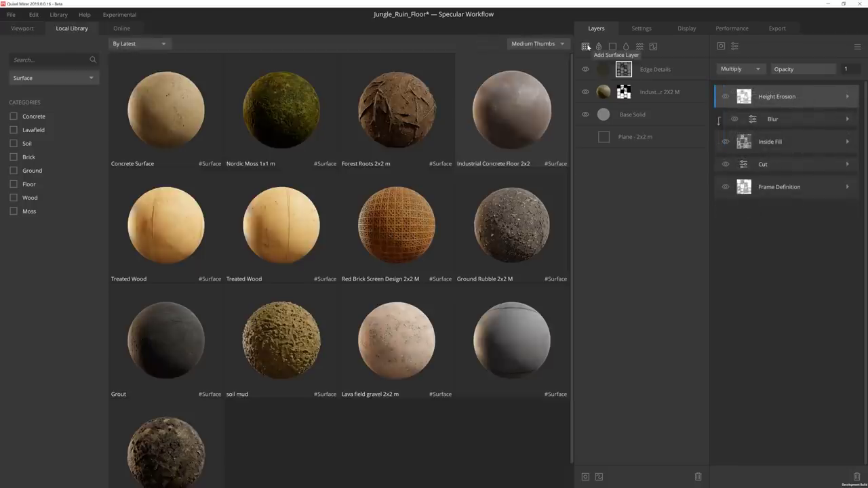
{"action": "left_click", "coordinate": [394, 111]}
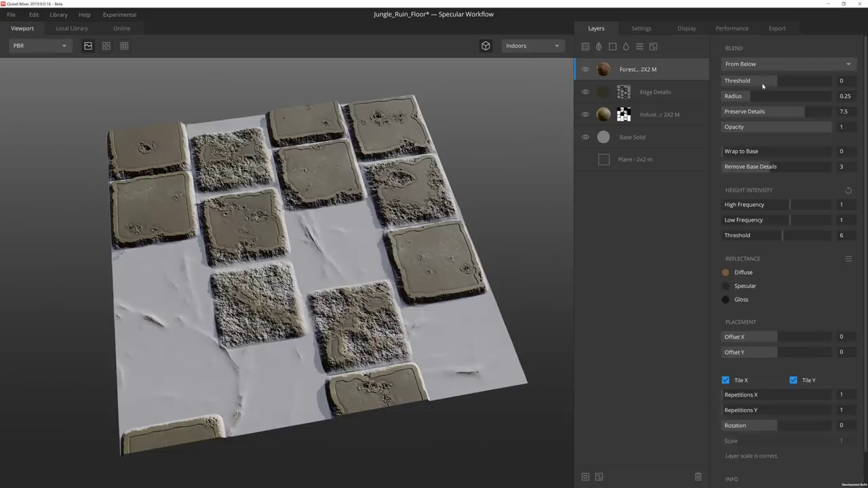
{"action": "left_click_drag", "start_coordinate": [762, 80], "coordinate": [721, 101]}
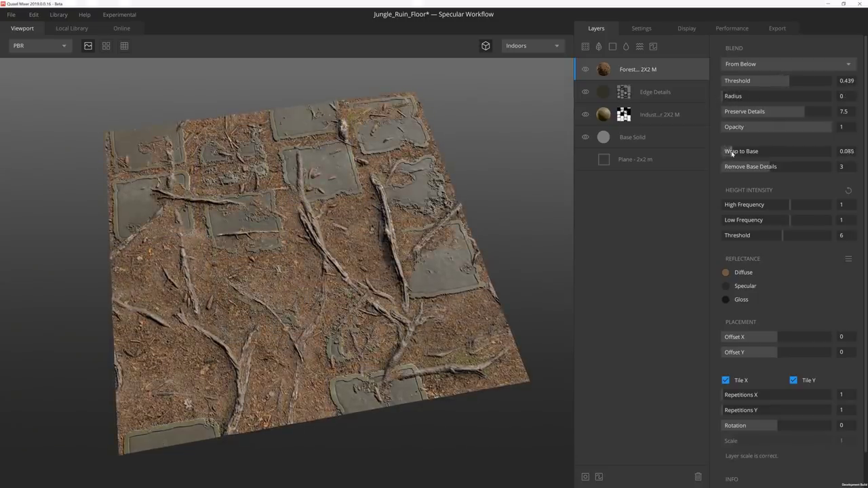
{"action": "left_click_drag", "start_coordinate": [731, 153], "coordinate": [736, 153]}
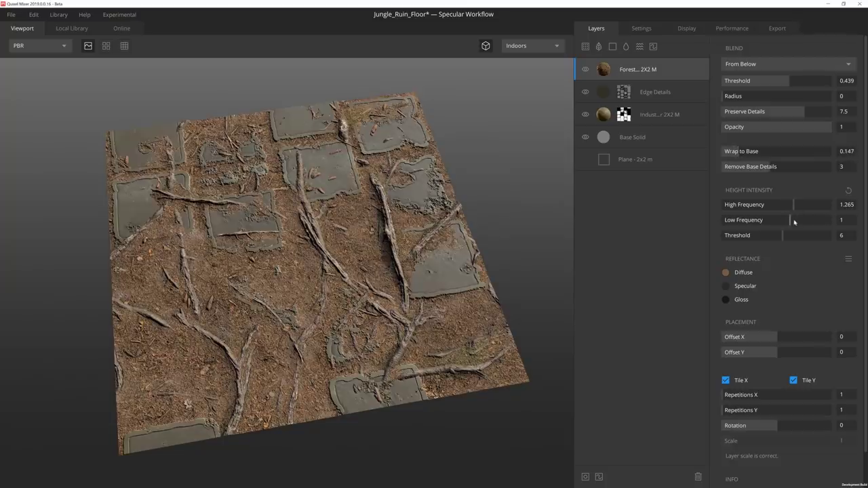
{"action": "left_click_drag", "start_coordinate": [794, 222], "coordinate": [798, 221]}
{"action": "mouse_move", "coordinate": [777, 336]}
{"action": "left_mouse_down"}
{"action": "mouse_move", "coordinate": [766, 336]}
{"action": "mouse_move", "coordinate": [779, 353]}
{"action": "left_mouse_up"}
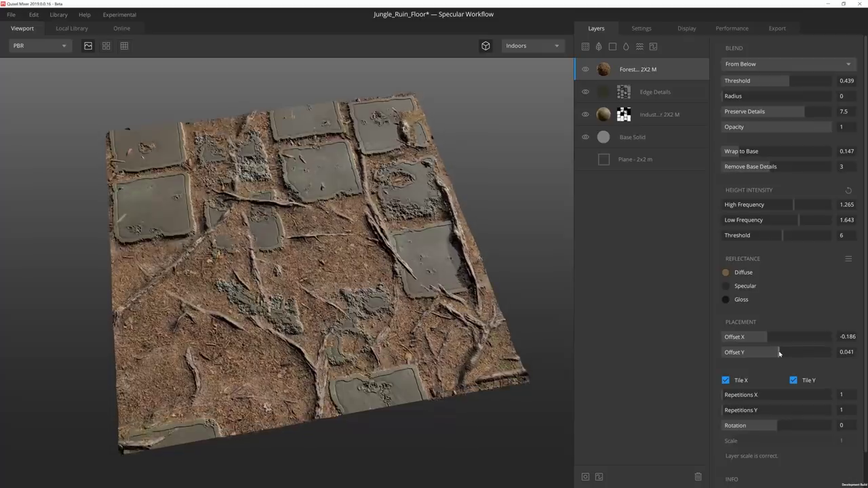
{"action": "left_click_drag", "start_coordinate": [566, 339], "coordinate": [569, 313]}
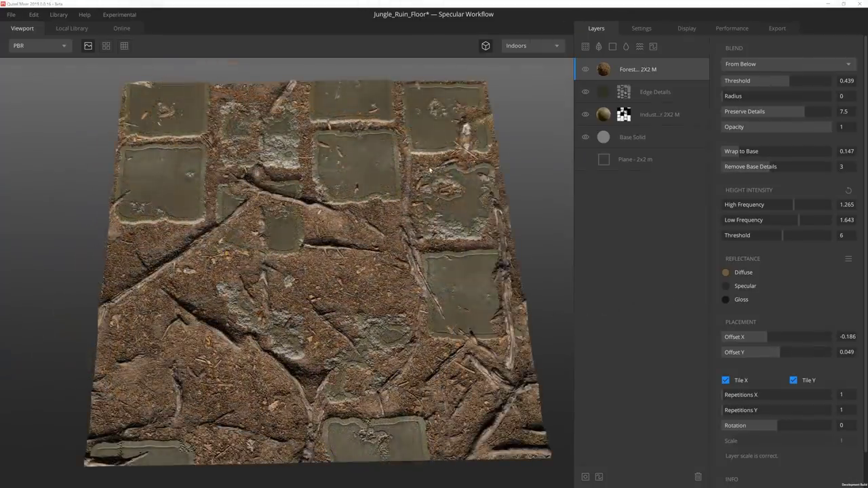
Add a Nordic moss layer: threshold 0.921, radius 0, Preserve Details 4.917, Wrap to Base 0.821.
{"action": "left_click", "coordinate": [585, 46]}
{"action": "left_click", "coordinate": [276, 93]}
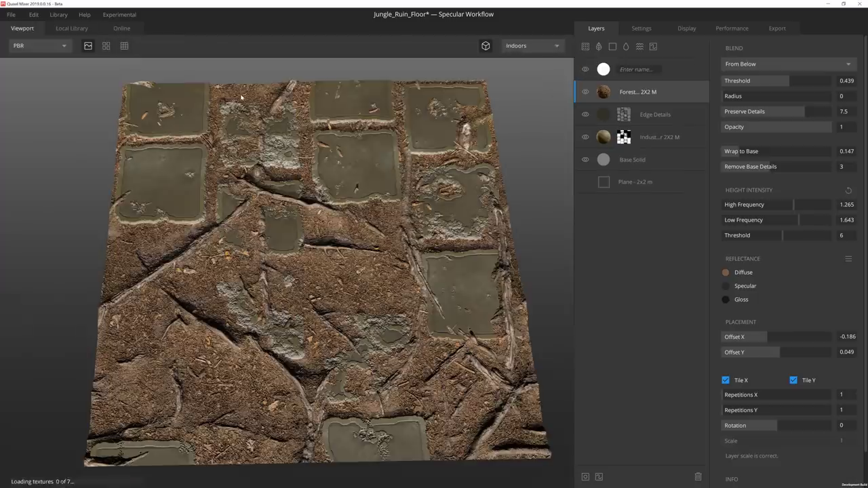
{"action": "left_click", "coordinate": [804, 80]}
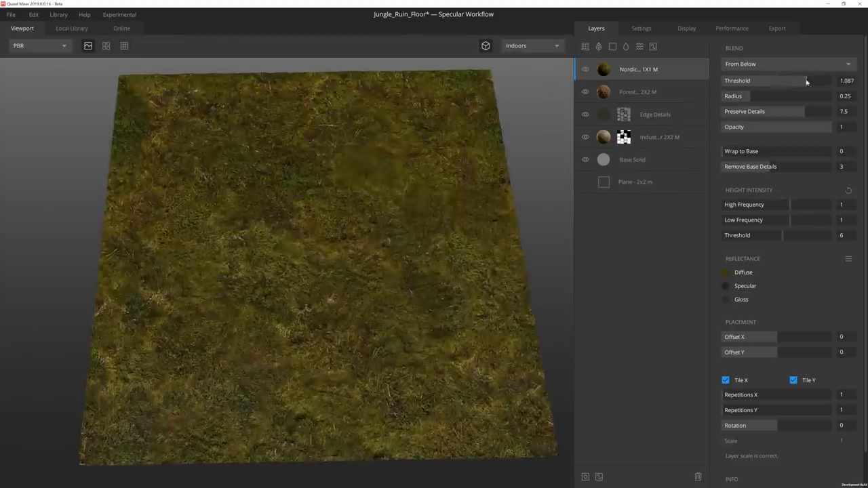
{"action": "left_click_drag", "start_coordinate": [745, 96], "coordinate": [715, 97]}
{"action": "left_click_drag", "start_coordinate": [802, 111], "coordinate": [776, 111]}
{"action": "left_click_drag", "start_coordinate": [761, 150], "coordinate": [835, 166]}
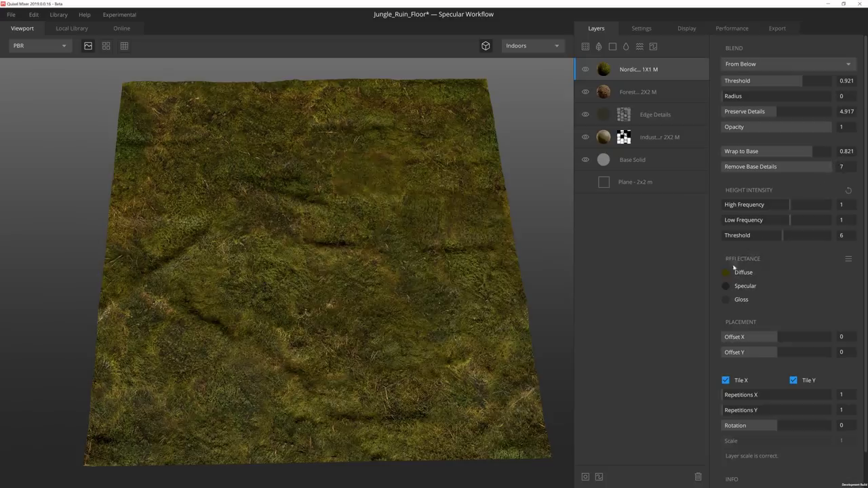
Tint the moss diffuse colour olive 605C05 and add a mask to the layer.
{"action": "left_click", "coordinate": [725, 272]}
{"action": "double_click", "coordinate": [512, 284]}
{"action": "type", "text": "600000"}
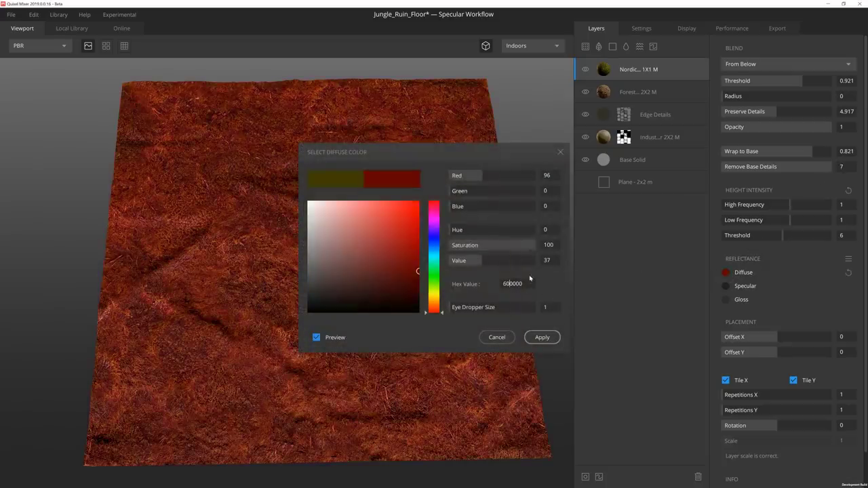
{"action": "type", "text": "5C05"}
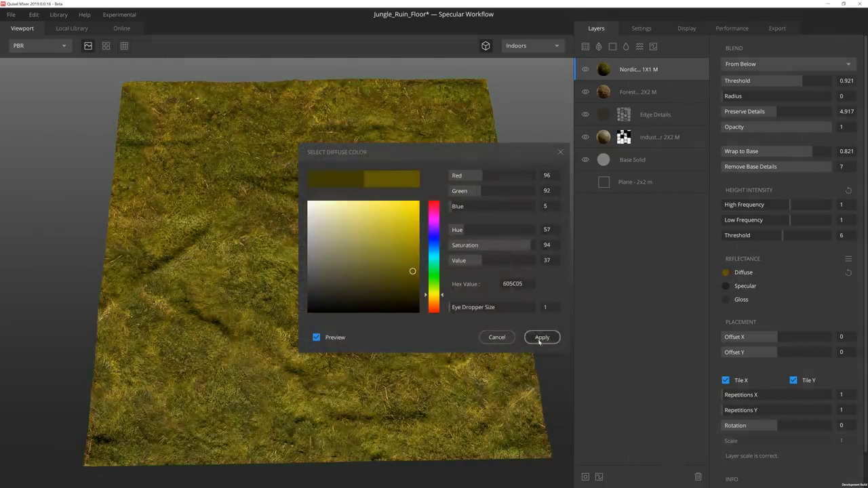
{"action": "left_click", "coordinate": [540, 339]}
{"action": "left_click", "coordinate": [586, 477]}
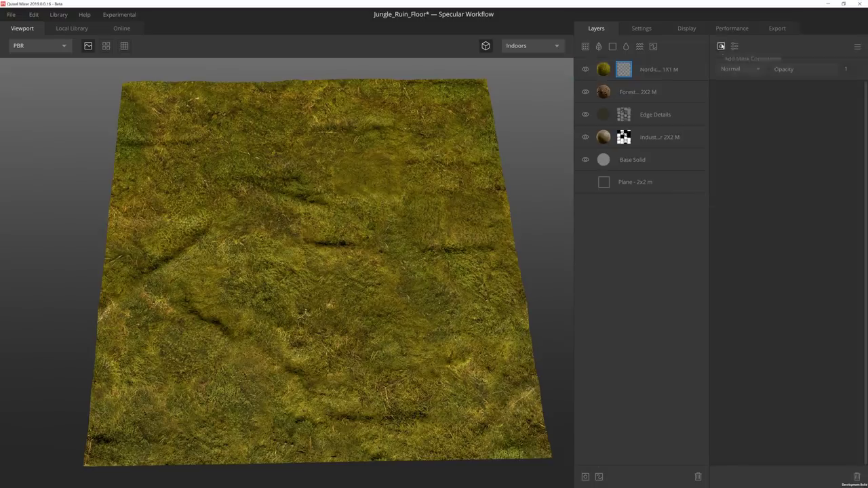
Add a Position Gradient mask named Top Growth with tilt 0 and range minimum 0.414.
{"action": "left_click", "coordinate": [720, 46]}
{"action": "left_click", "coordinate": [743, 141]}
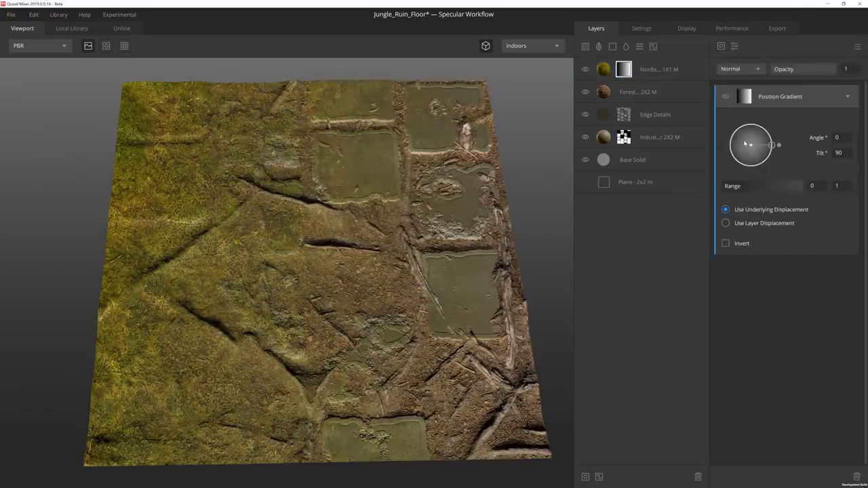
{"action": "double_click", "coordinate": [772, 97]}
{"action": "type", "text": "Top Growth"}
{"action": "key", "text": "Return"}
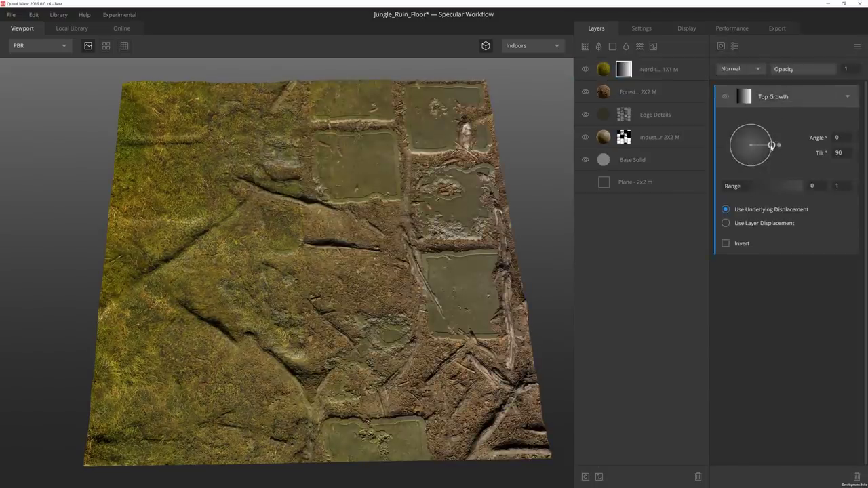
{"action": "left_click_drag", "start_coordinate": [771, 146], "coordinate": [751, 146]}
{"action": "left_click", "coordinate": [743, 187]}
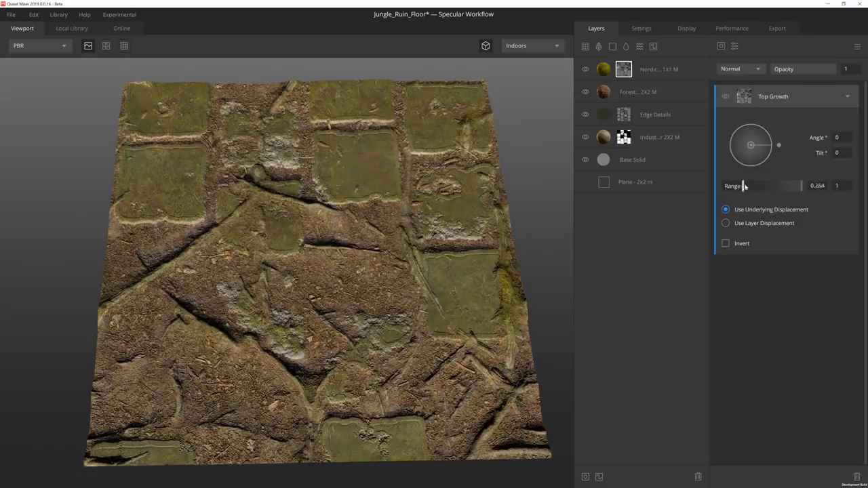
{"action": "left_click_drag", "start_coordinate": [744, 187], "coordinate": [766, 187]}
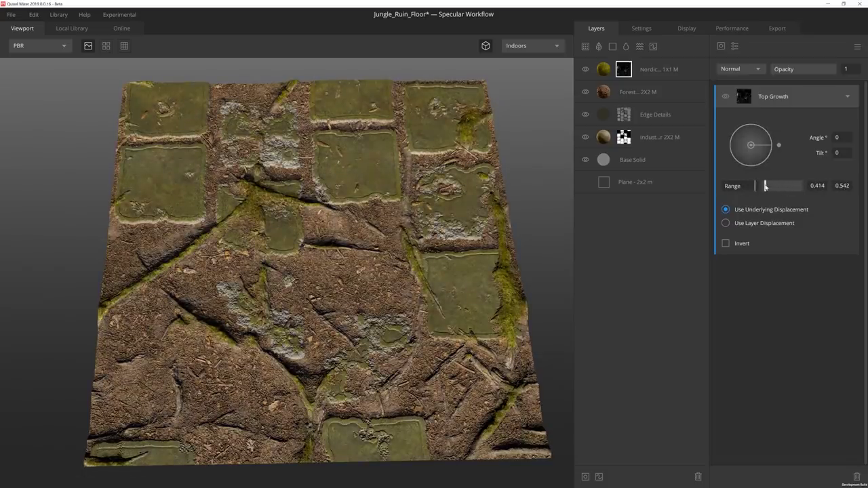
{"action": "left_click", "coordinate": [847, 96]}
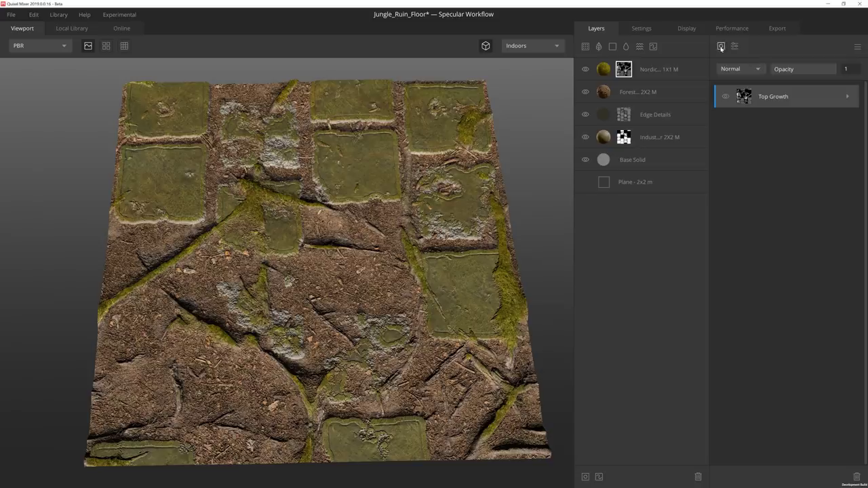
Add a Normal mask component named Root Mask, blended with Multiply.
{"action": "left_click", "coordinate": [720, 46]}
{"action": "left_click", "coordinate": [735, 129]}
{"action": "double_click", "coordinate": [772, 96]}
{"action": "type", "text": "Rock Mask"}
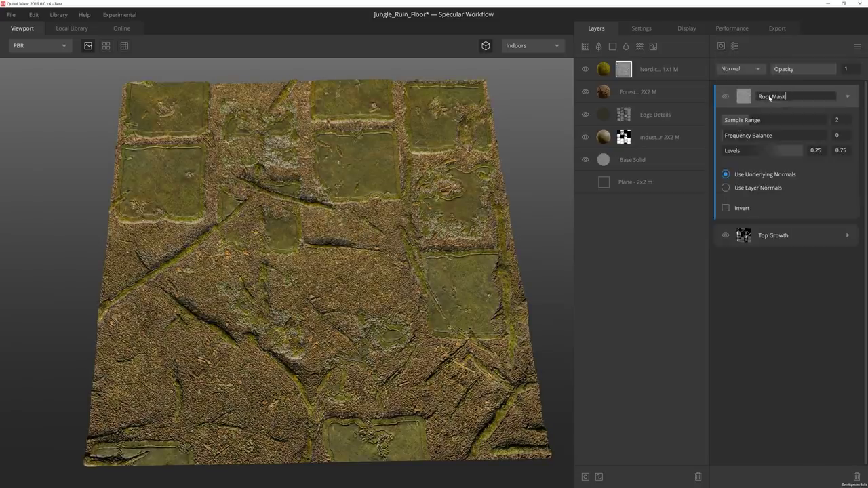
{"action": "key", "text": "Return"}
{"action": "left_click", "coordinate": [739, 68]}
{"action": "left_click", "coordinate": [743, 96]}
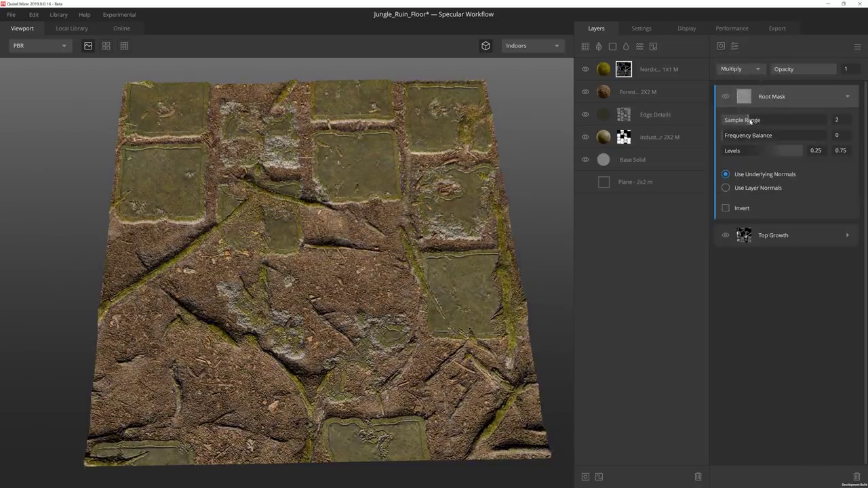
Set Root Mask sample range 3, frequency balance 0.272, narrow its levels, and invert it.
{"action": "left_click_drag", "start_coordinate": [750, 120], "coordinate": [773, 120]}
{"action": "left_click", "coordinate": [750, 135]}
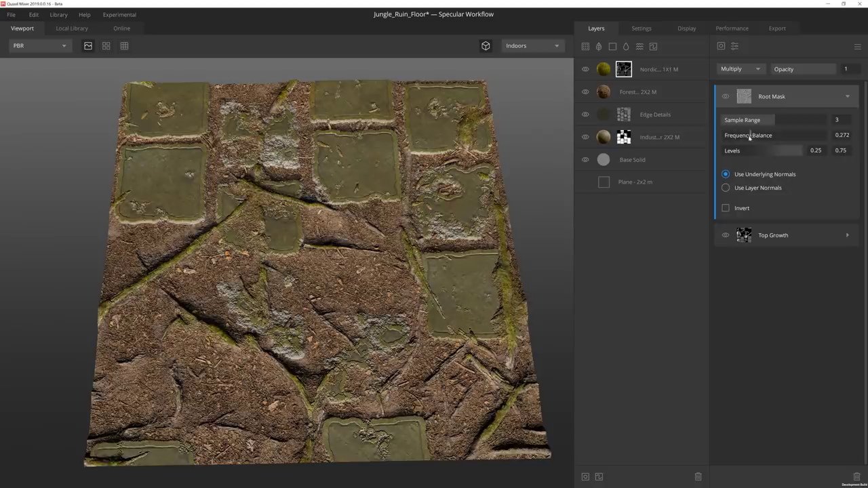
{"action": "left_click_drag", "start_coordinate": [752, 150], "coordinate": [766, 151]}
{"action": "left_click", "coordinate": [727, 209]}
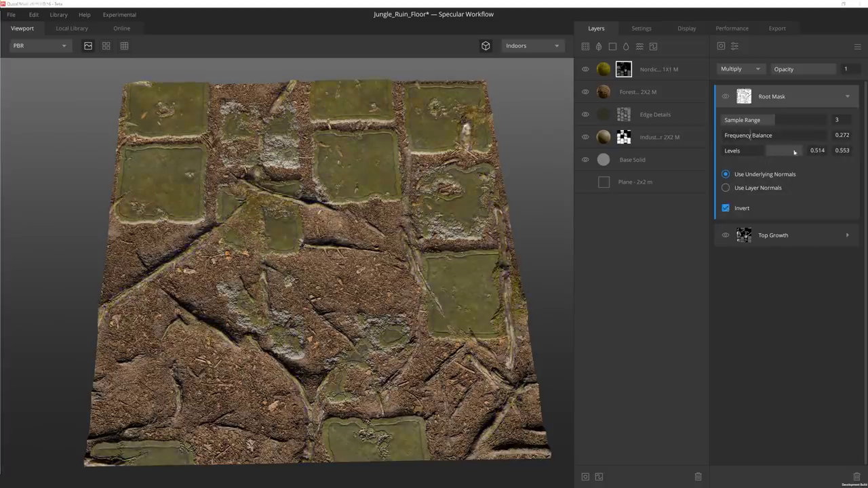
{"action": "left_click", "coordinate": [846, 98]}
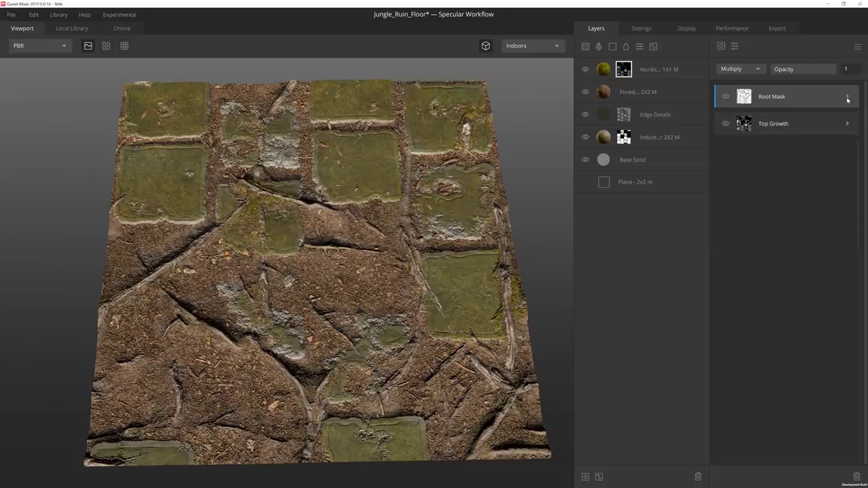
Add another Position Gradient with tilt 0, inverted, using the Add blend mode.
{"action": "left_click", "coordinate": [722, 47]}
{"action": "left_click", "coordinate": [742, 141]}
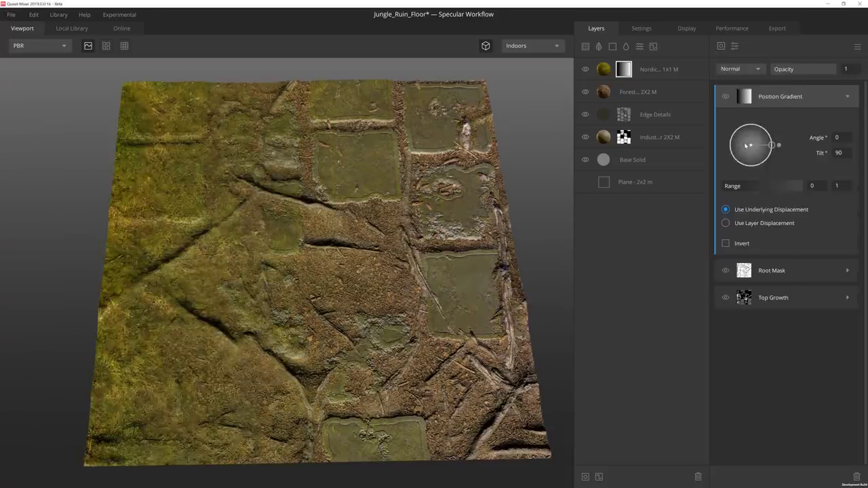
{"action": "left_click_drag", "start_coordinate": [779, 145], "coordinate": [750, 145]}
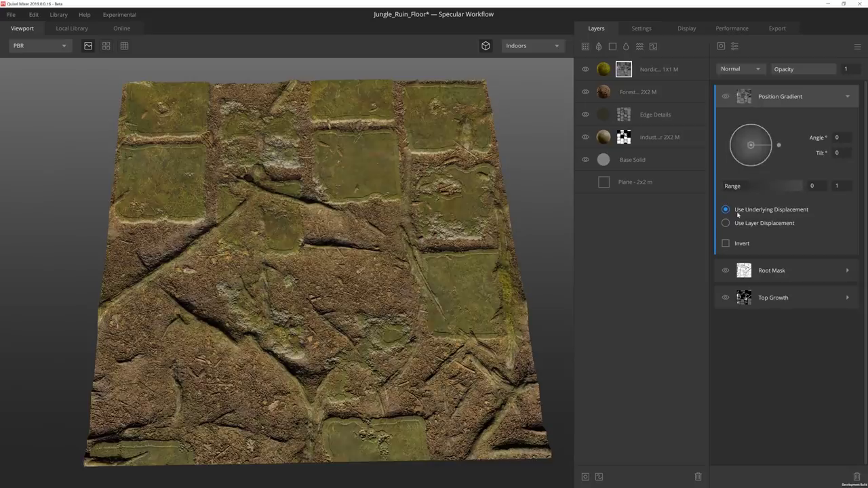
{"action": "left_click", "coordinate": [726, 244]}
{"action": "left_click", "coordinate": [741, 69]}
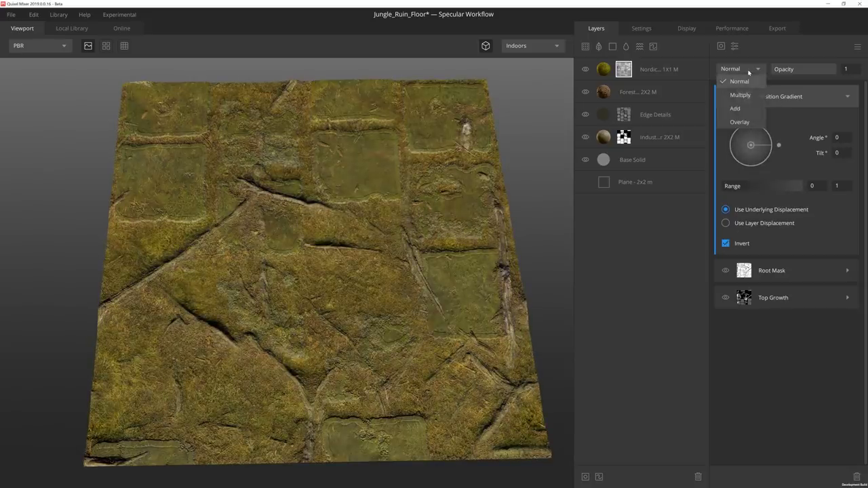
{"action": "left_click", "coordinate": [732, 108]}
Set the gradient range to 0.153–0.306, opacity about 0.457, and name it Bottom Growth.
{"action": "left_click_drag", "start_coordinate": [719, 189], "coordinate": [747, 186]}
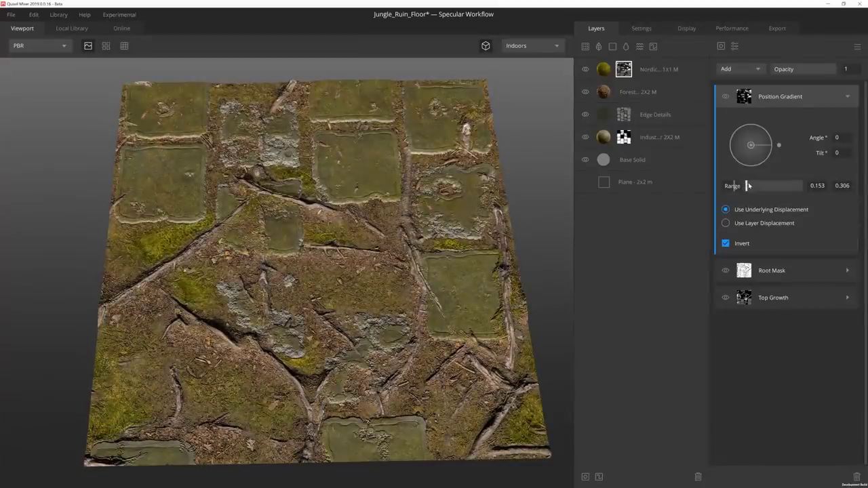
{"action": "left_click_drag", "start_coordinate": [832, 69], "coordinate": [799, 70]}
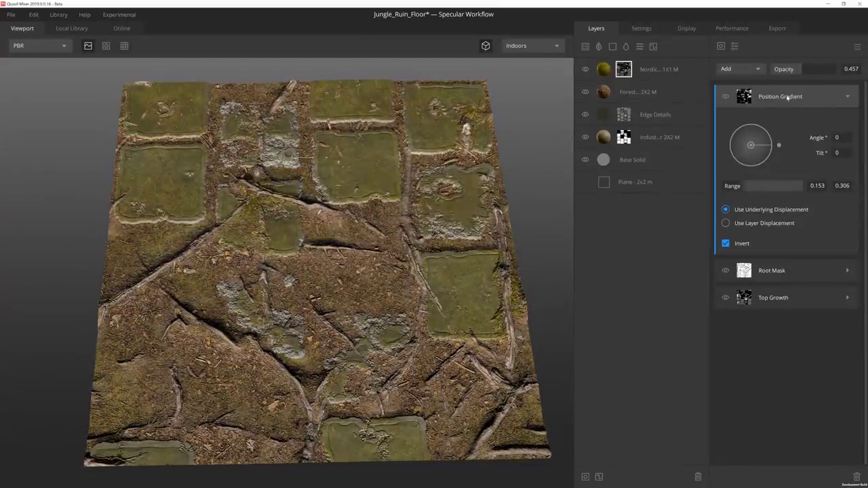
{"action": "double_click", "coordinate": [794, 96]}
{"action": "type", "text": "Bottom Growth"}
{"action": "key", "text": "Return"}
{"action": "left_click_drag", "start_coordinate": [475, 215], "coordinate": [461, 193]}
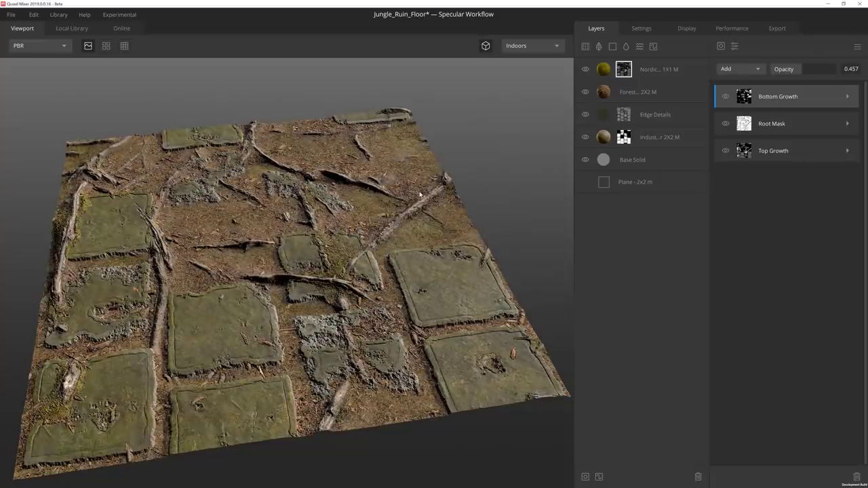
Raise the Fine Erosion noise frequency to 4.329 and the tile repeat X to 6.
{"action": "scroll", "coordinate": [398, 219], "scroll_direction": "up", "scroll_amount": 5}
{"action": "scroll", "coordinate": [398, 219], "scroll_direction": "down", "scroll_amount": 5}
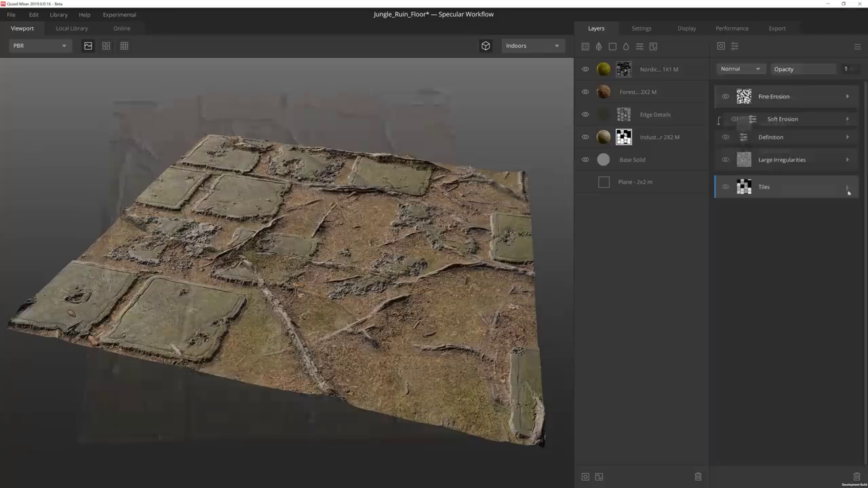
{"action": "left_click", "coordinate": [847, 99]}
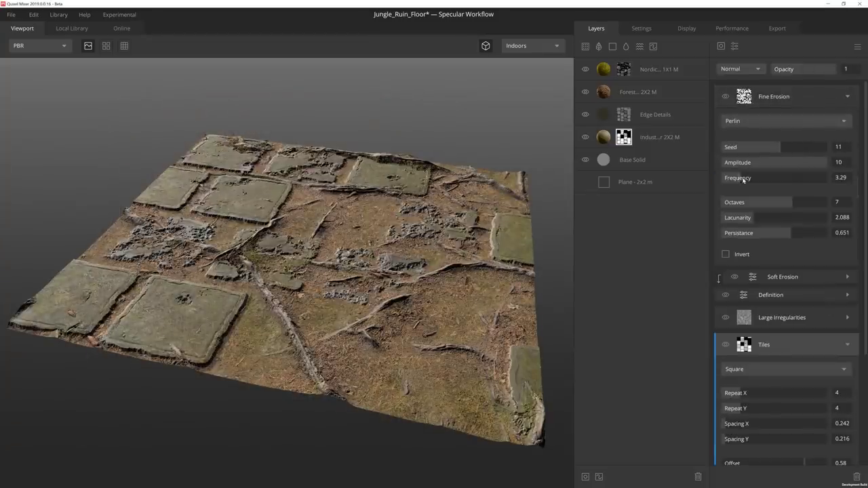
{"action": "left_click_drag", "start_coordinate": [737, 177], "coordinate": [756, 178]}
{"action": "scroll", "coordinate": [747, 339], "scroll_direction": "down", "scroll_amount": 2}
{"action": "mouse_move", "coordinate": [747, 338]}
{"action": "left_mouse_down"}
{"action": "mouse_move", "coordinate": [775, 335]}
{"action": "mouse_move", "coordinate": [741, 338]}
{"action": "mouse_move", "coordinate": [744, 318]}
{"action": "mouse_move", "coordinate": [750, 326]}
{"action": "mouse_move", "coordinate": [740, 323]}
{"action": "left_mouse_up"}
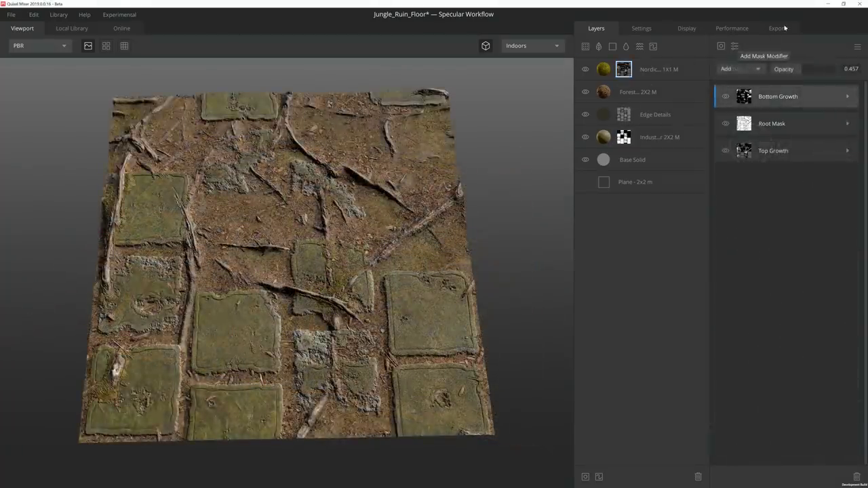
{"action": "left_click", "coordinate": [780, 28]}
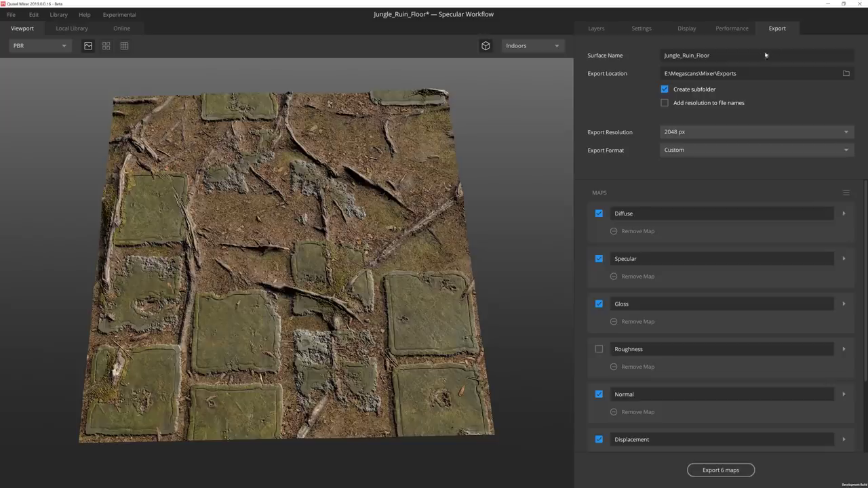
{"action": "double_click", "coordinate": [733, 60]}
{"action": "left_click", "coordinate": [751, 77]}
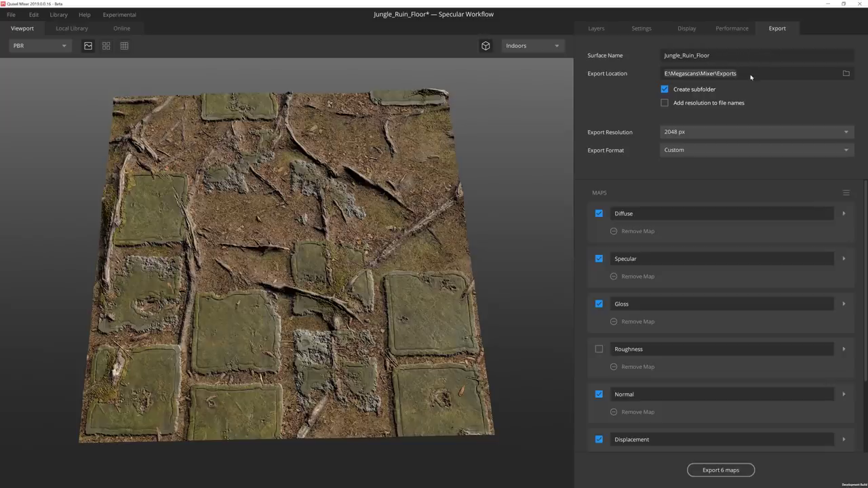
{"action": "left_click", "coordinate": [695, 135]}
{"action": "left_click", "coordinate": [574, 164]}
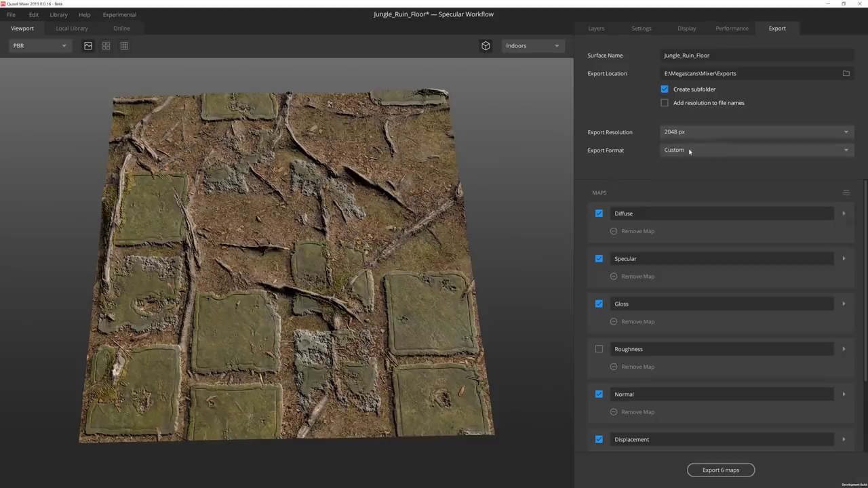
{"action": "left_click", "coordinate": [843, 259]}
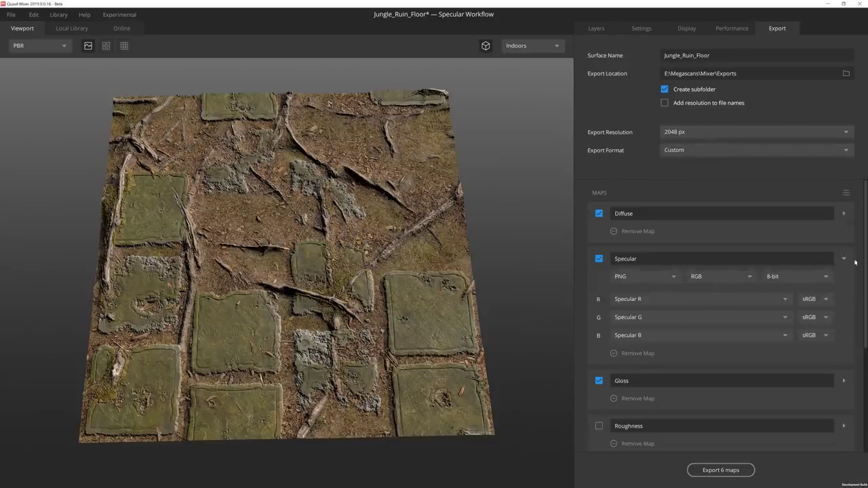
{"action": "left_click", "coordinate": [844, 259]}
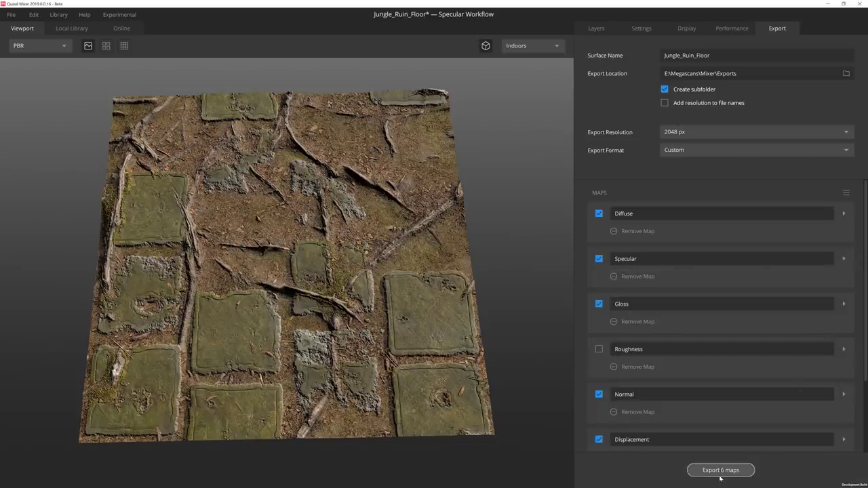